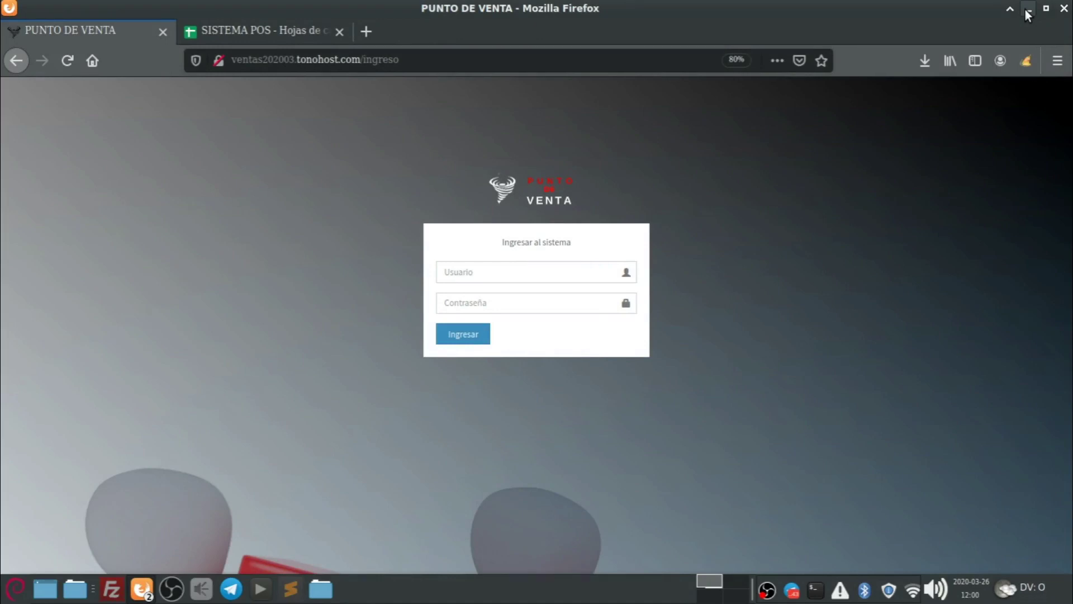
# Minimise Telegram, close the file manager, and maximise Firefox on the Punto de Venta login page.
pyautogui.doubleClick(540, 11)
pyautogui.click(803, 54)
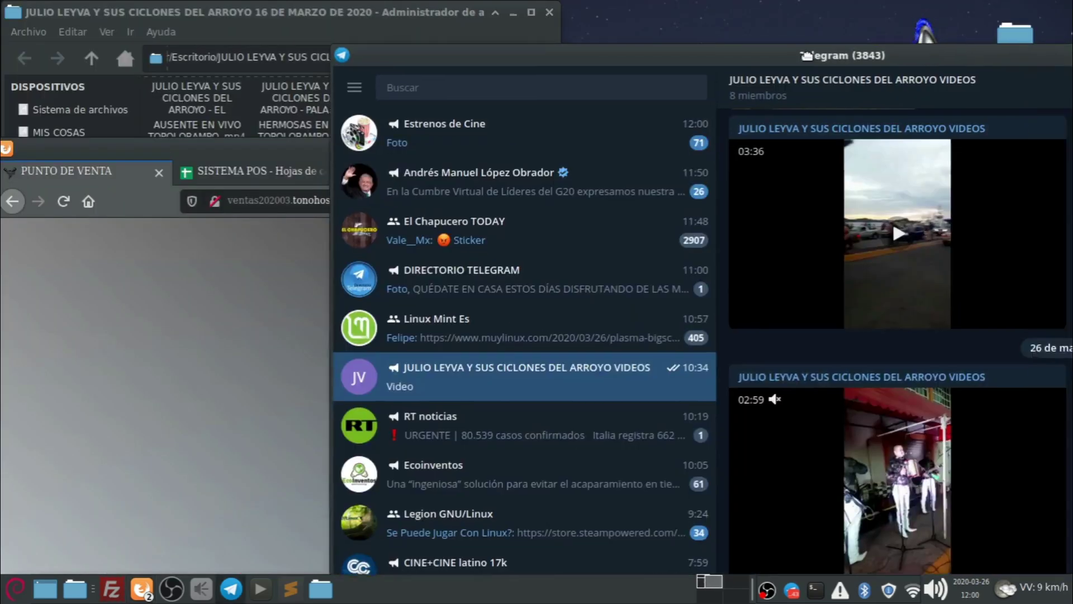
pyautogui.moveTo(805, 54); pyautogui.dragTo(665, 79)
pyautogui.click(824, 83)
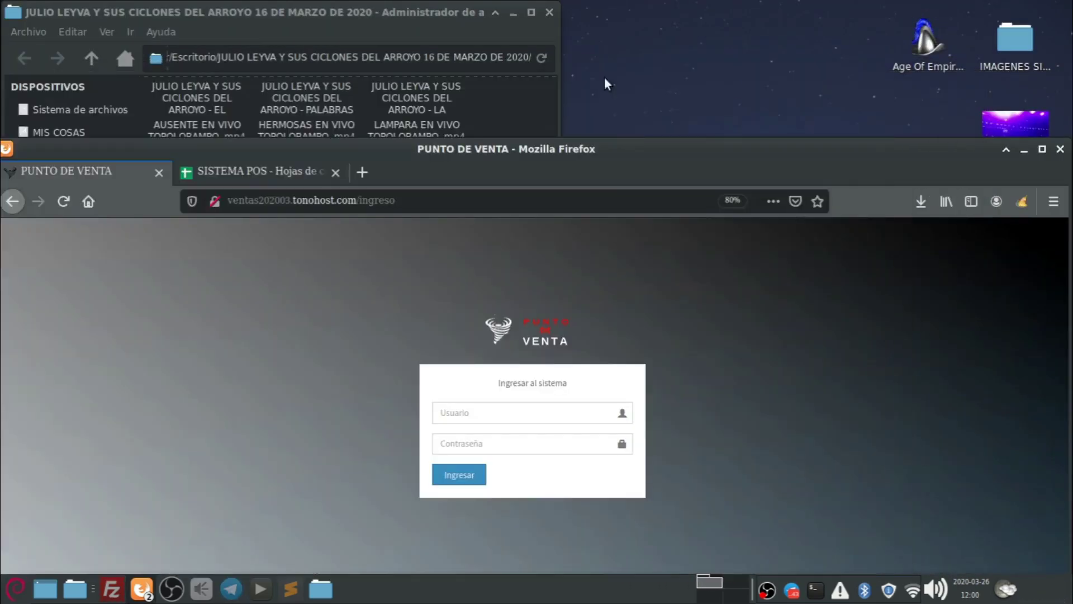
pyautogui.click(550, 12)
pyautogui.moveTo(571, 149); pyautogui.dragTo(530, 35)
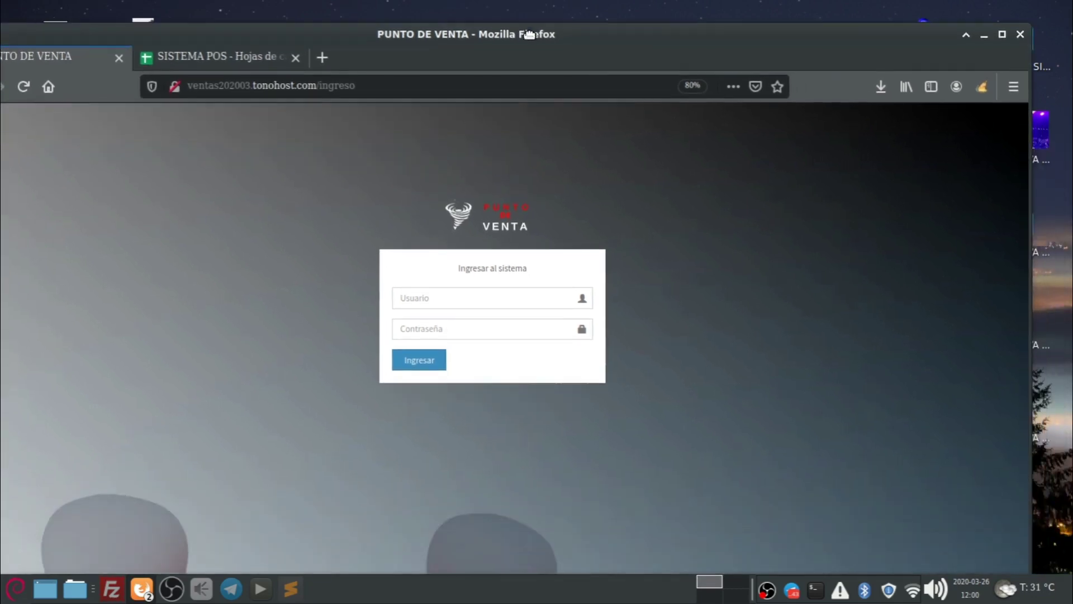
pyautogui.moveTo(1028, 253); pyautogui.dragTo(1006, 244)
pyautogui.click(1000, 36)
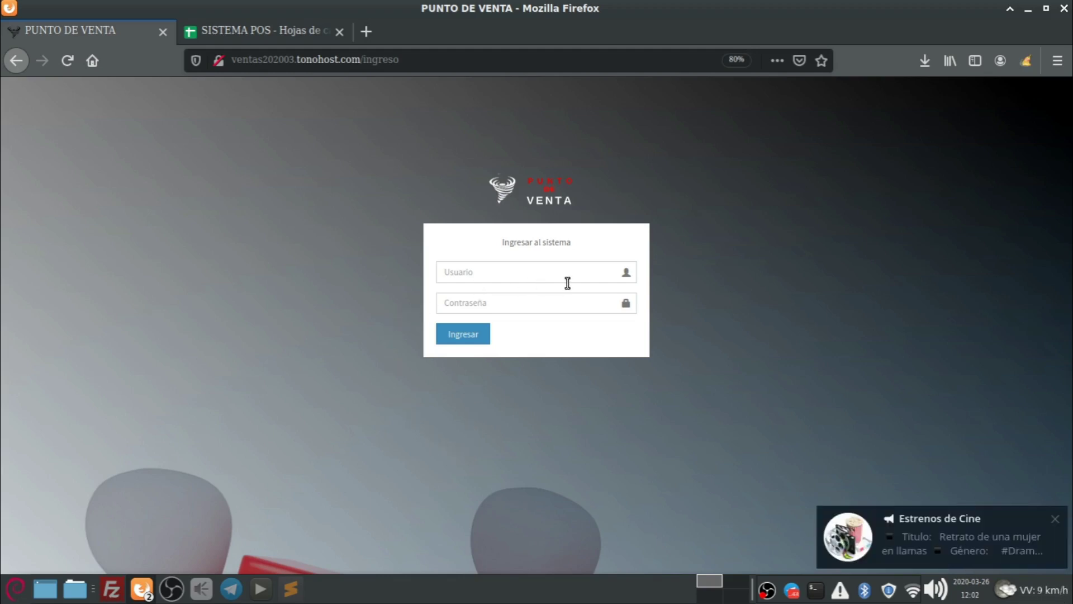
pyautogui.click(1056, 520)
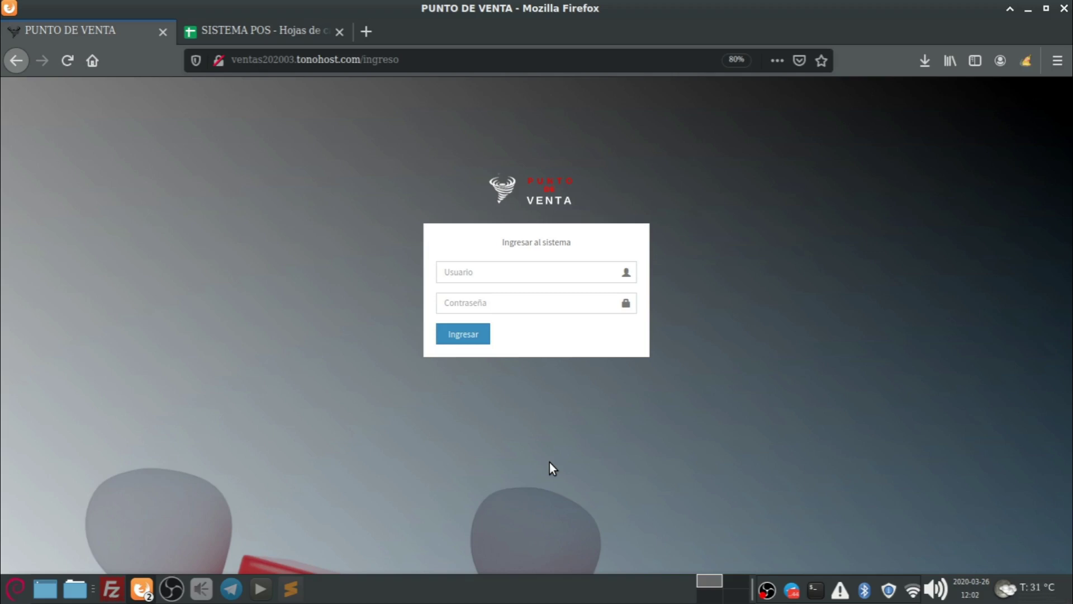
pyautogui.doubleClick(505, 10)
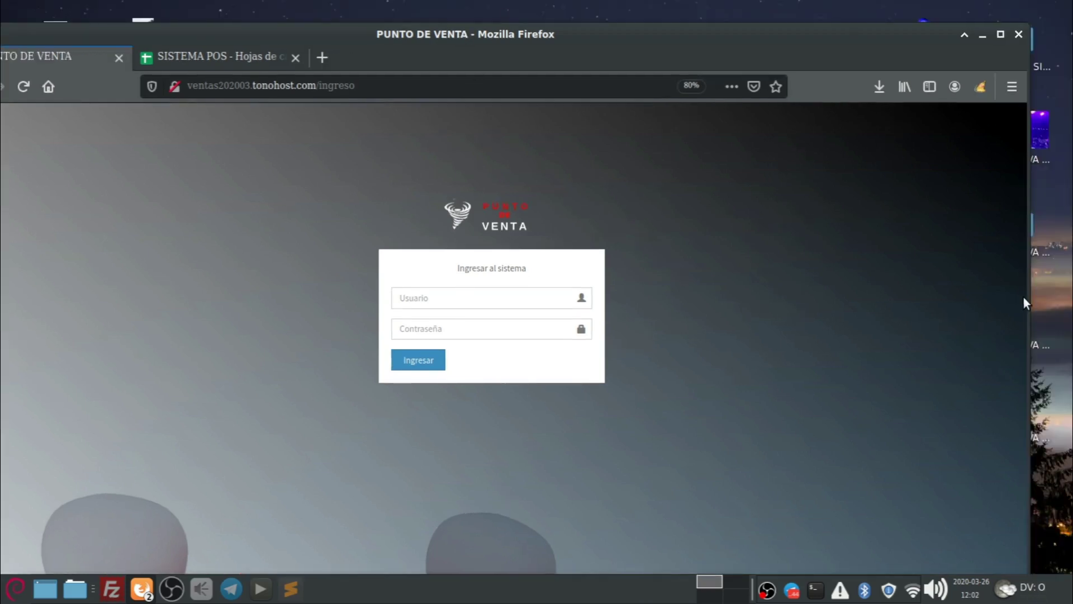
pyautogui.moveTo(1024, 297); pyautogui.dragTo(500, 341)
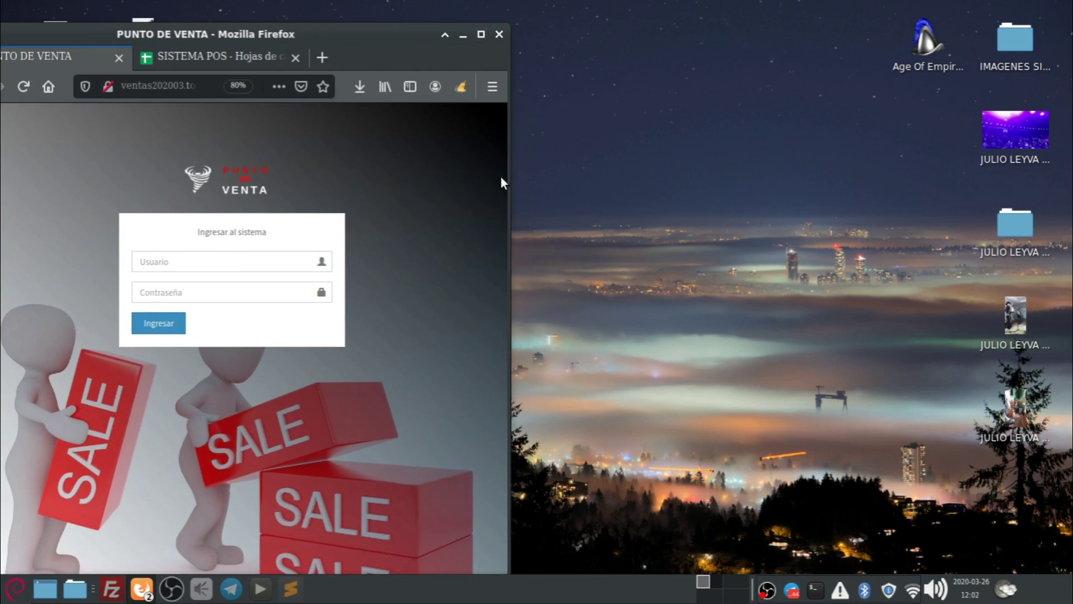
pyautogui.click(476, 39)
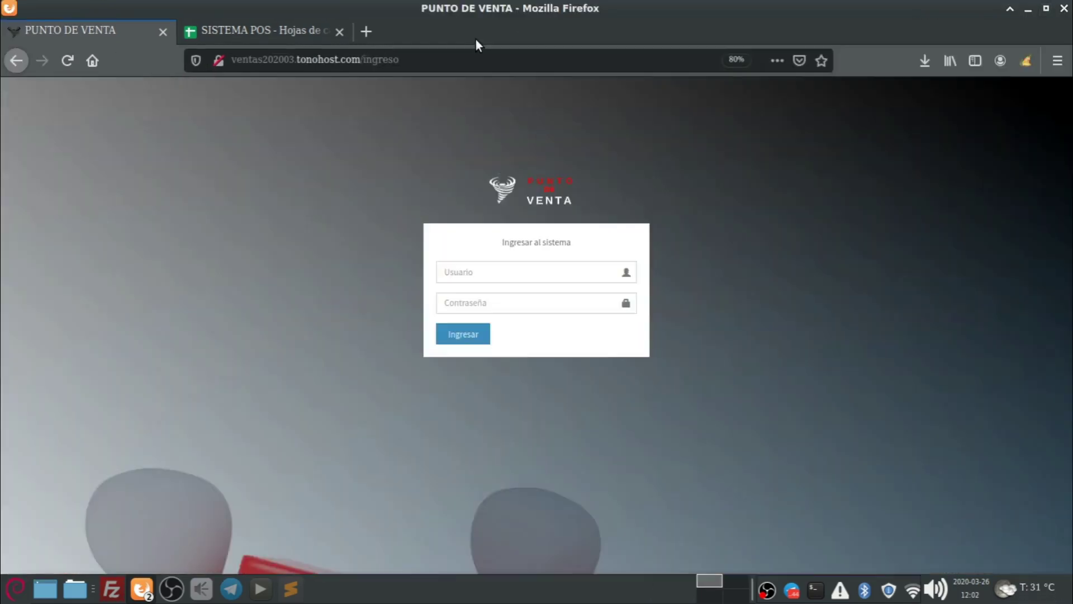
pyautogui.click(257, 32)
# Enter 100 in H7 for the login-background task and fill row 7 green.
pyautogui.click(122, 352)
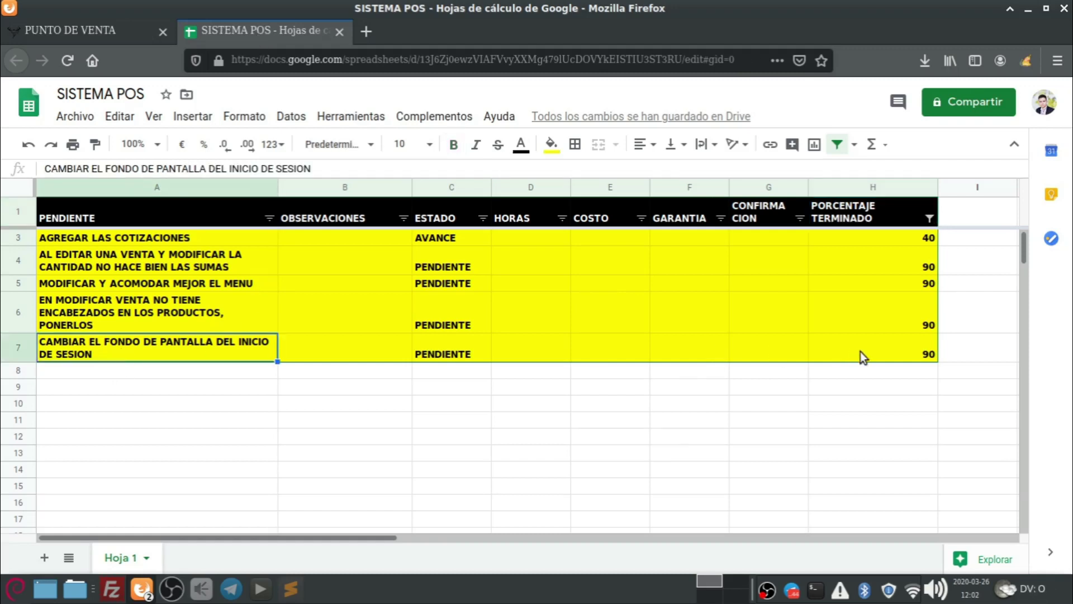
pyautogui.click(877, 353)
pyautogui.write('100')
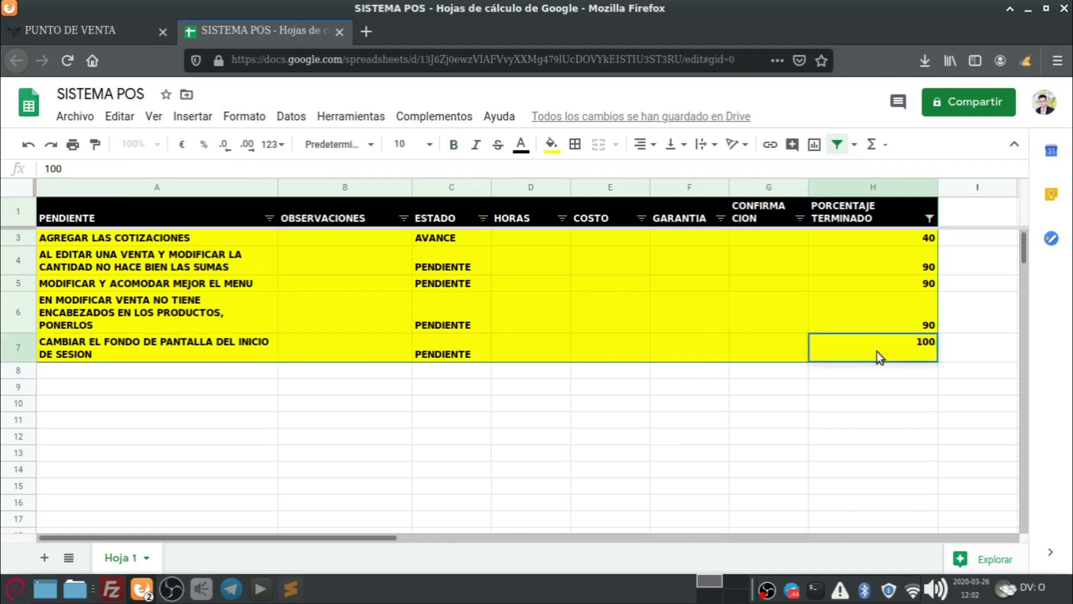
pyautogui.click(811, 419)
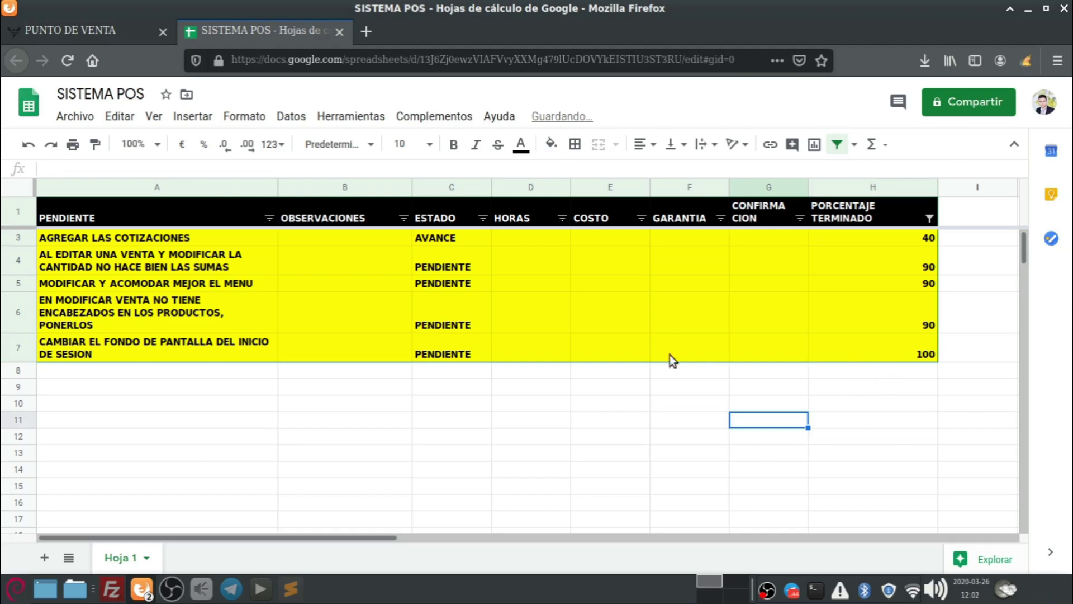
pyautogui.moveTo(670, 355); pyautogui.dragTo(137, 352)
pyautogui.click(552, 145)
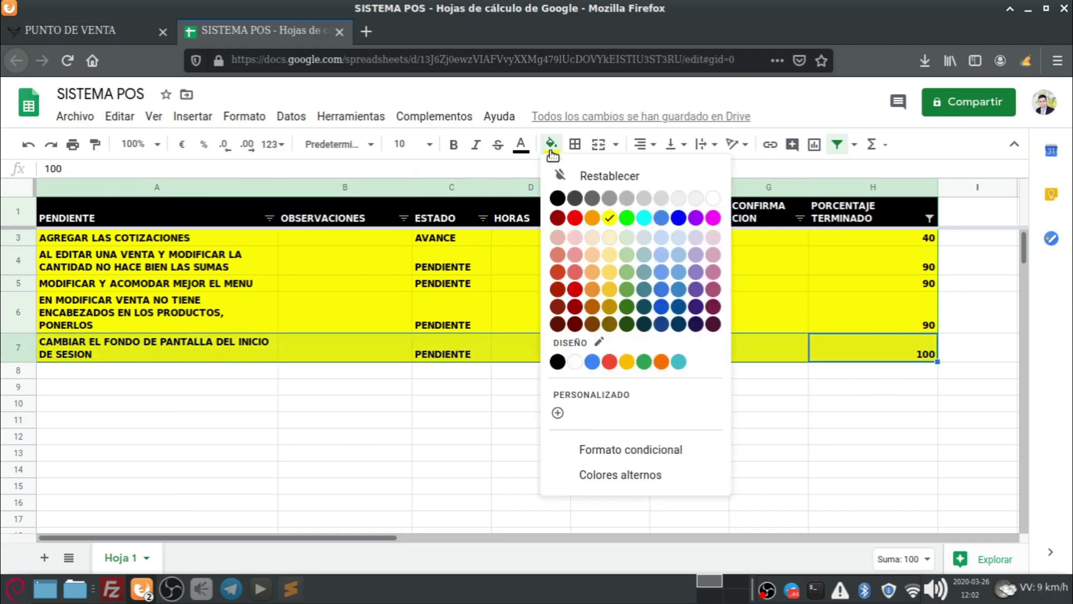
pyautogui.click(644, 362)
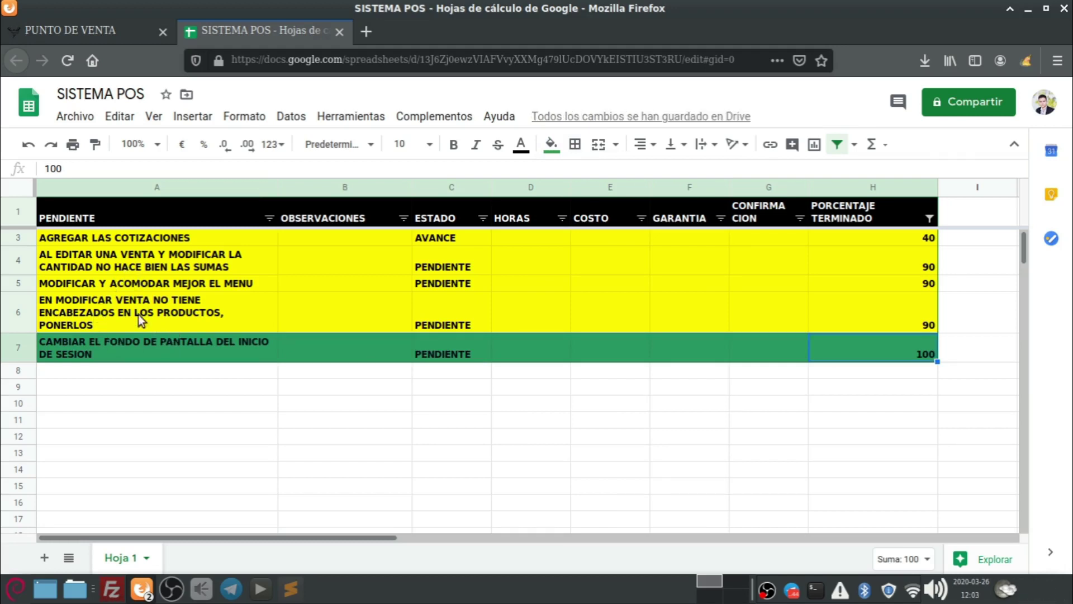
# Review the tasks in A6, A5 and A4, then go back to the Punto de Venta page.
pyautogui.click(108, 313)
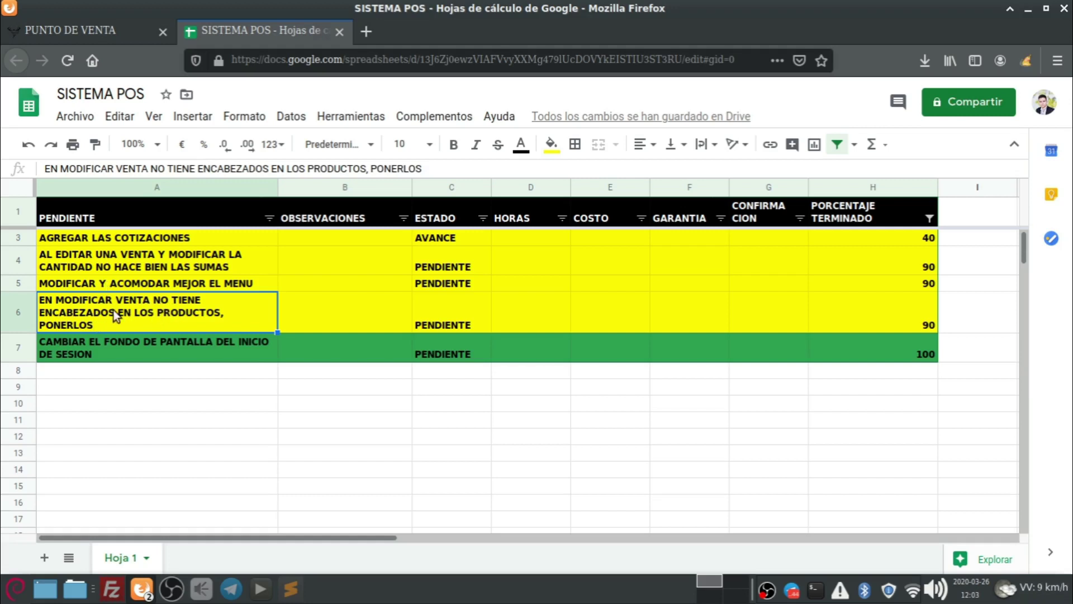
pyautogui.click(115, 289)
pyautogui.click(48, 266)
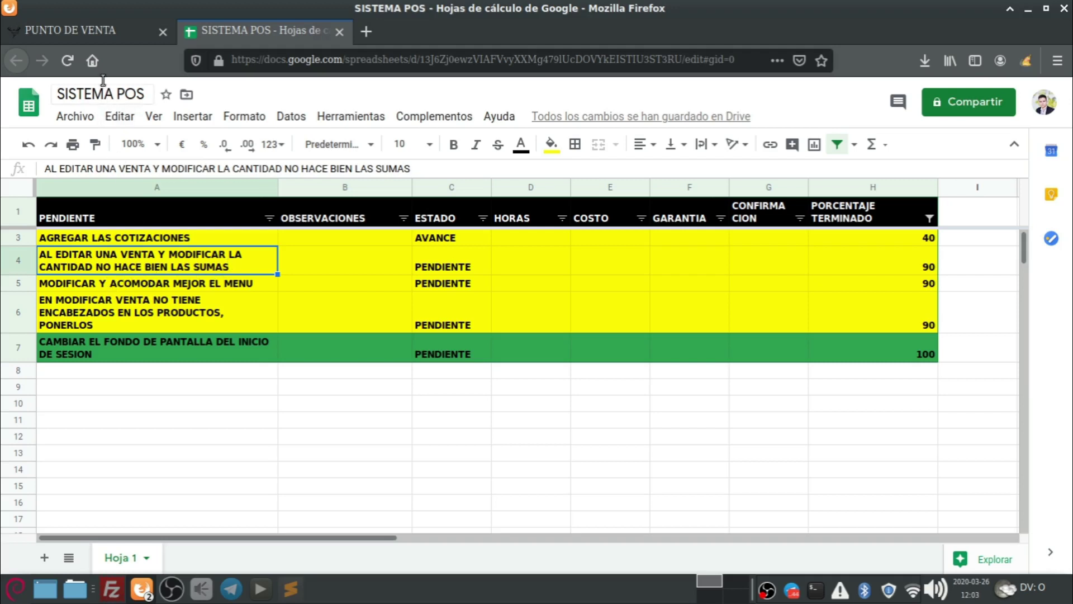
pyautogui.click(76, 29)
# Log in to Punto de Venta with the admin account.
pyautogui.click(476, 271)
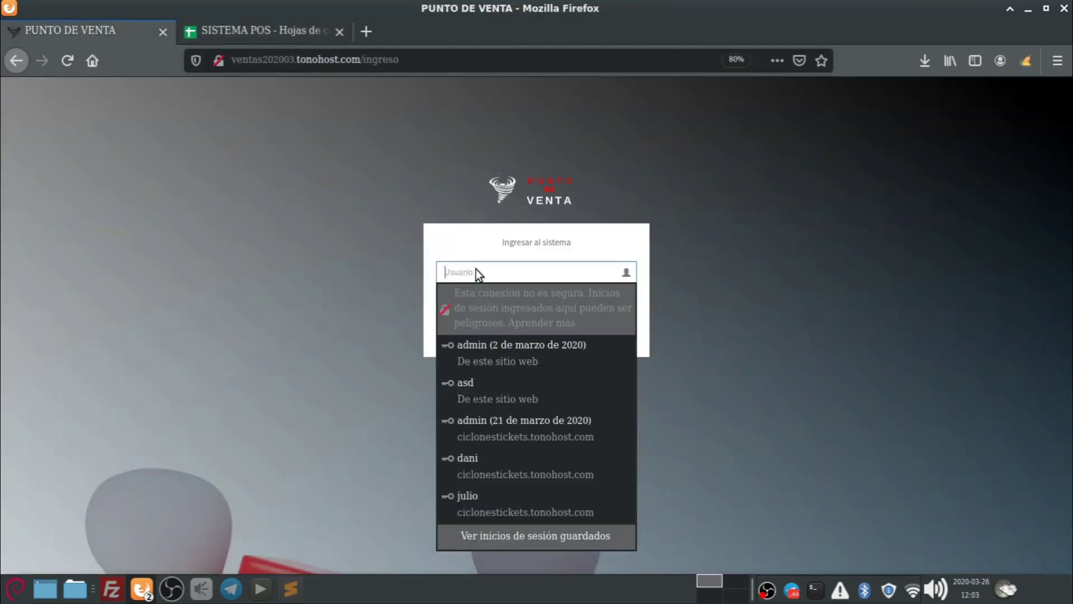
pyautogui.write('admin')
pyautogui.press('Tab')
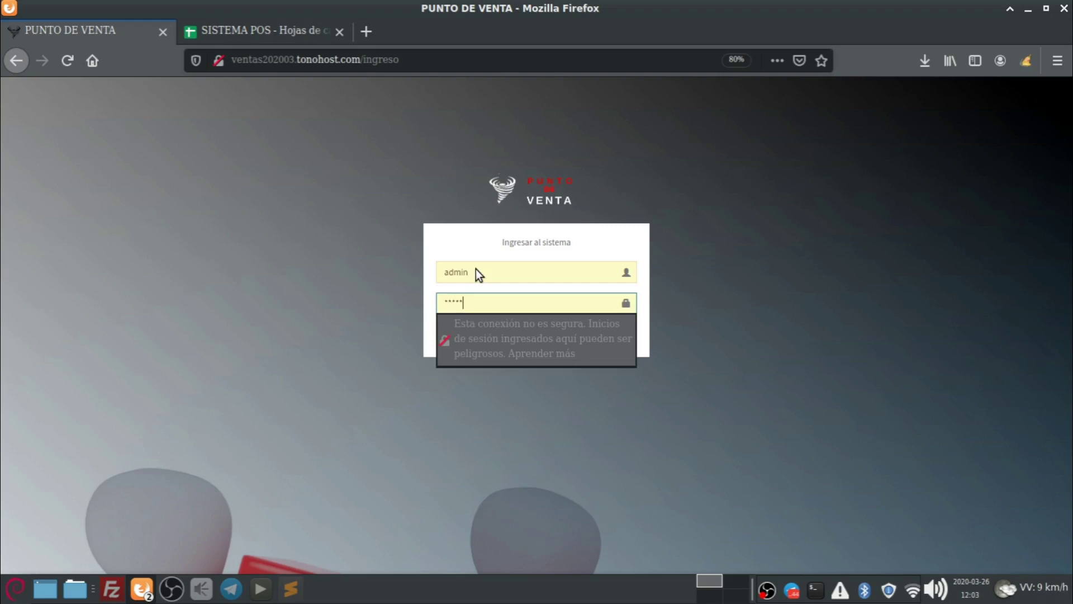
pyautogui.press('Return')
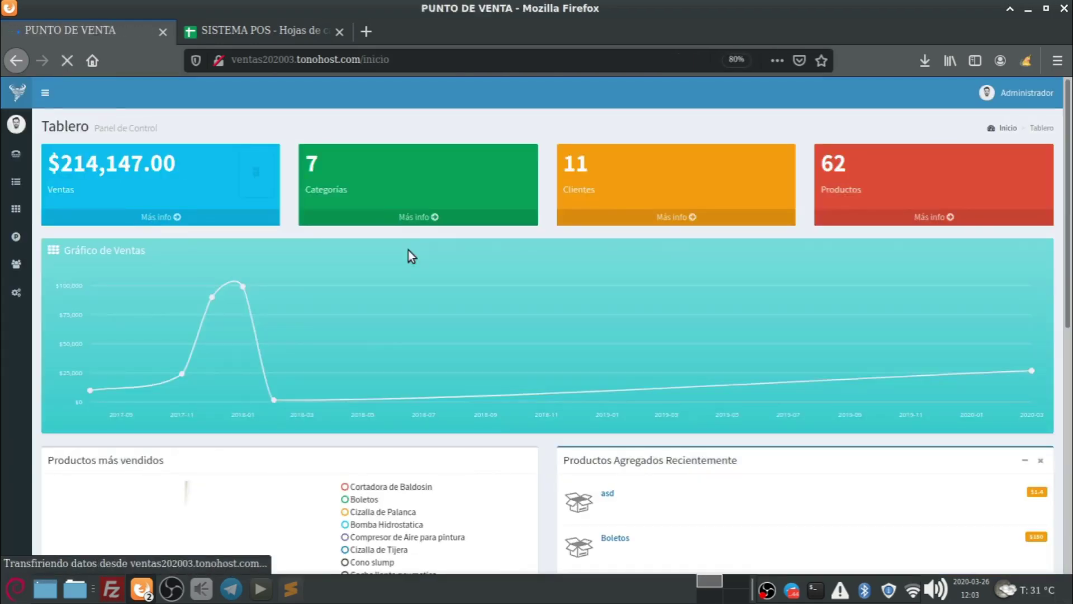
# Open Ventas > Administrar ventas and edit the first sale, invoice 10003.
pyautogui.moveTo(14, 296)
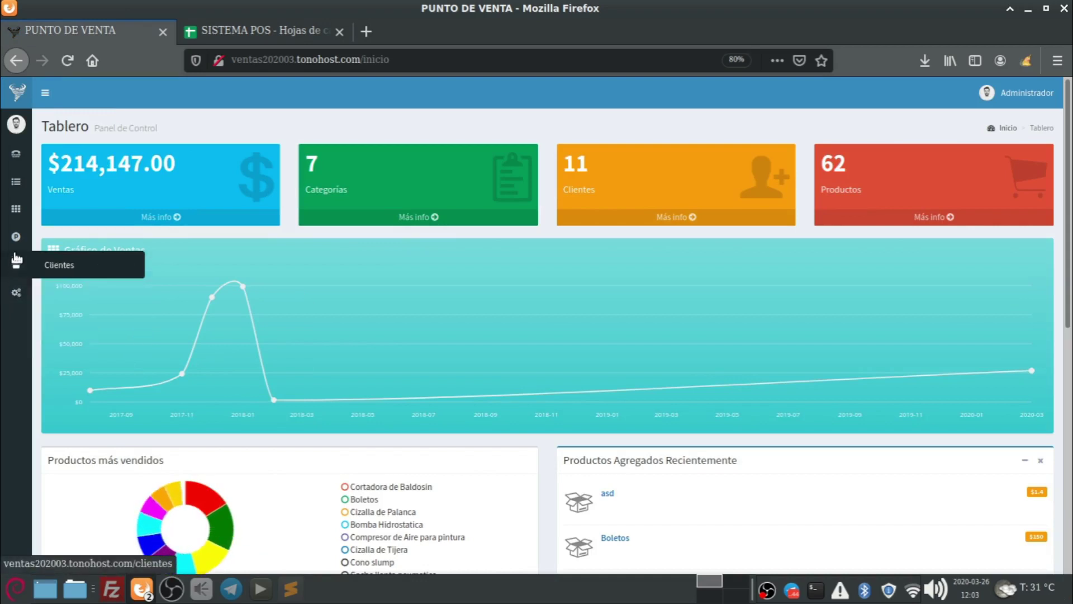
pyautogui.moveTo(20, 183)
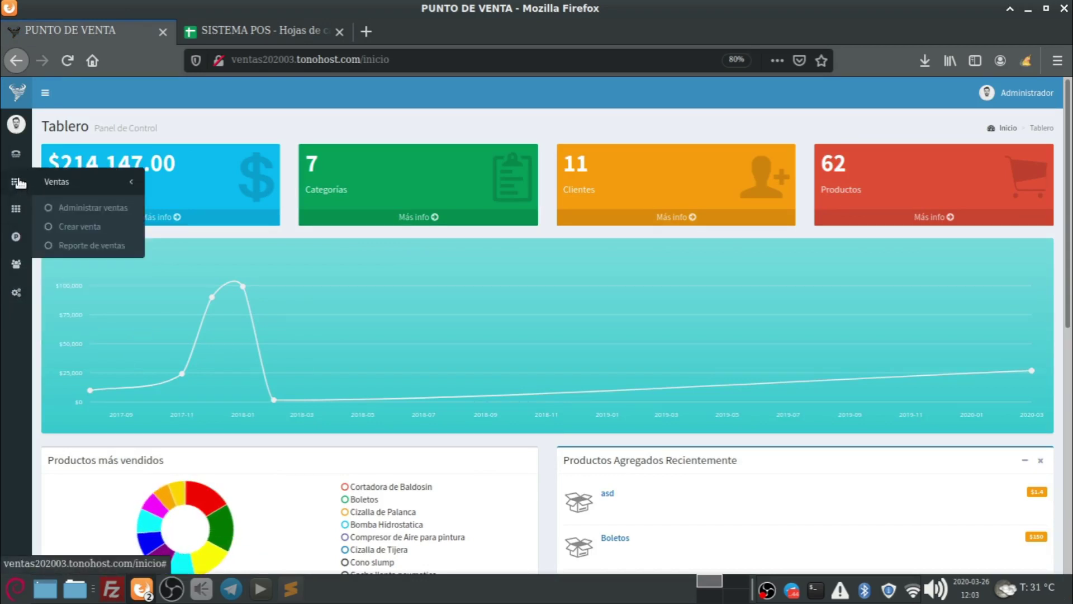
pyautogui.click(112, 210)
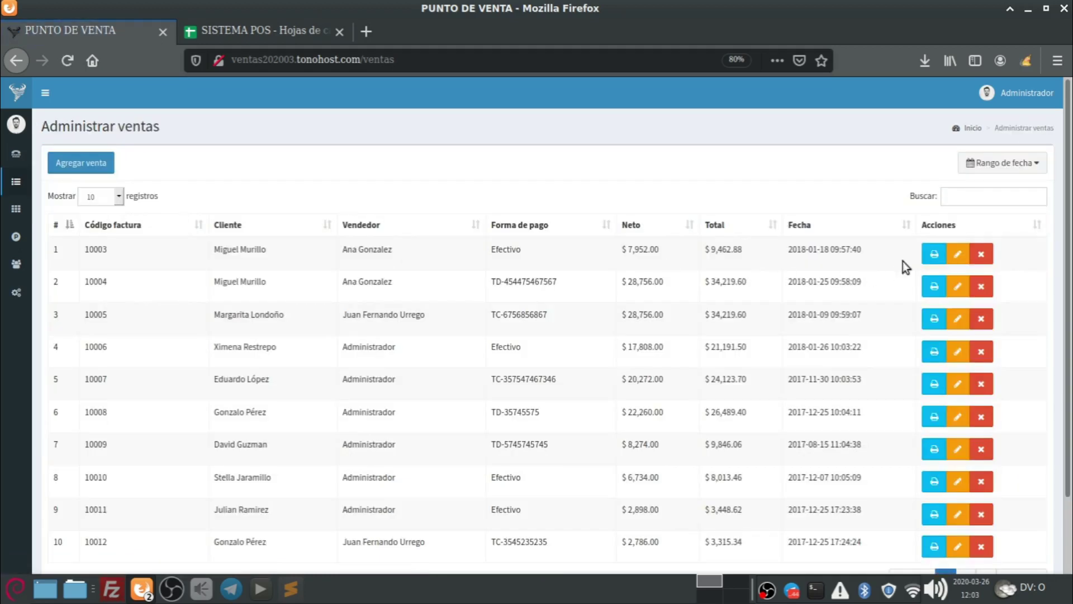
pyautogui.click(959, 255)
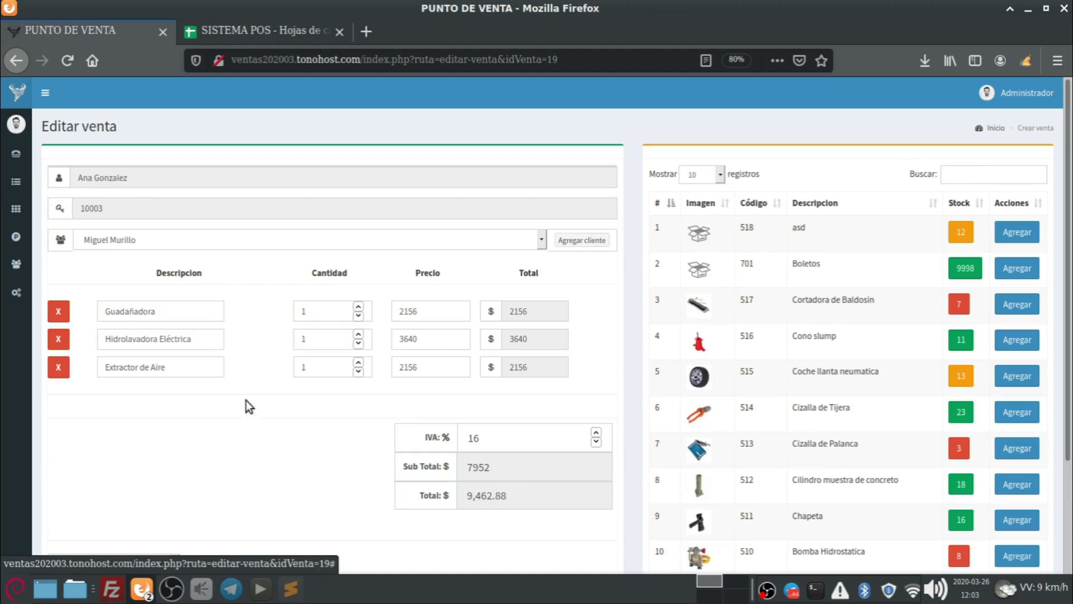
# Set the Guadañadora line's quantity to 3 and its price to 1.
pyautogui.scroll(-1, 227, 395)
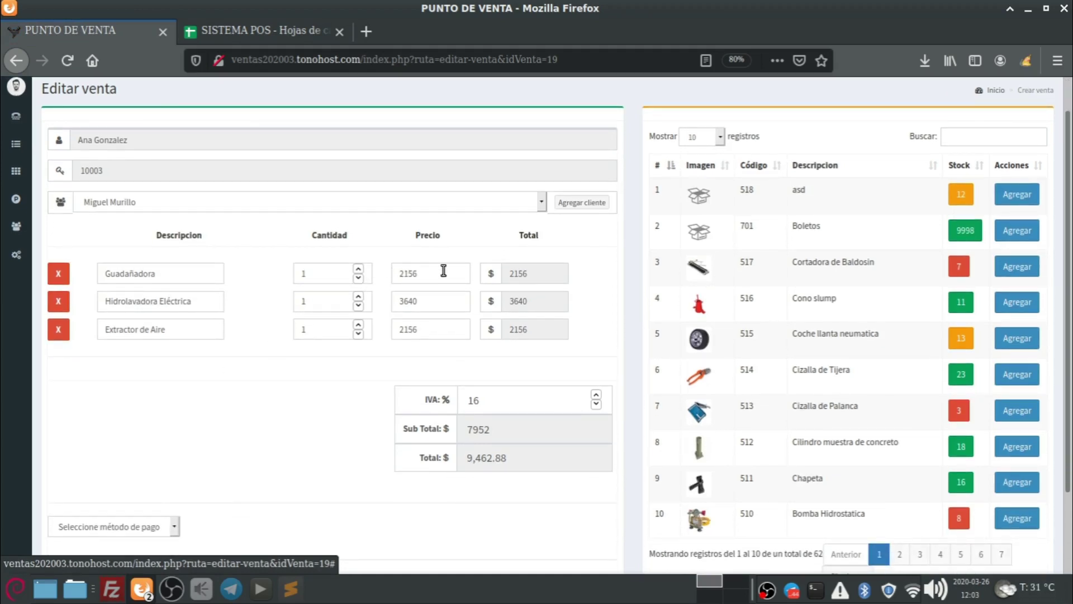
pyautogui.click(311, 273)
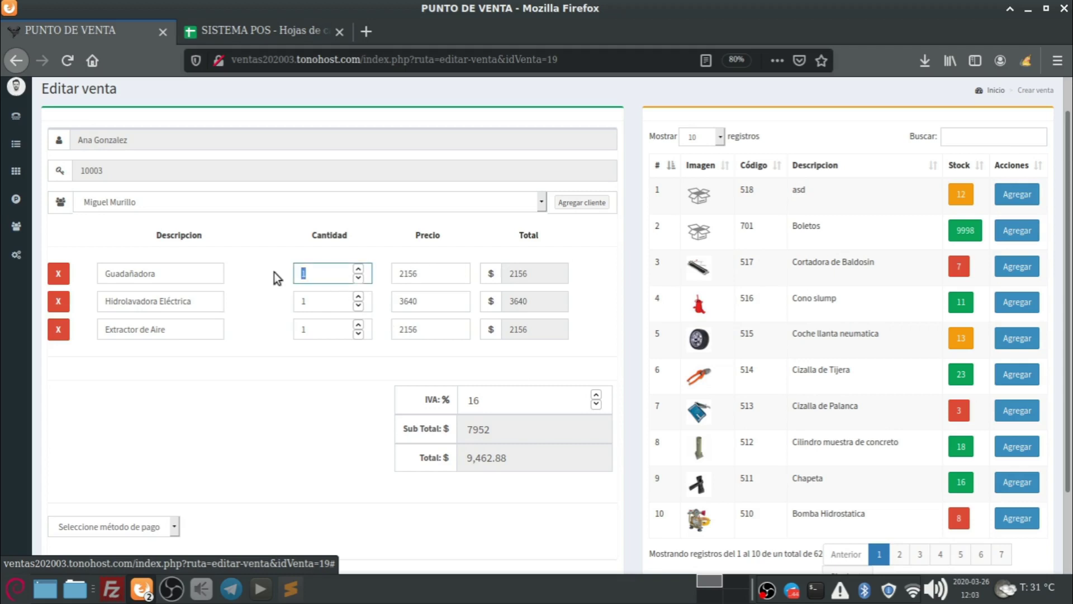
pyautogui.write('2')
pyautogui.press('Tab')
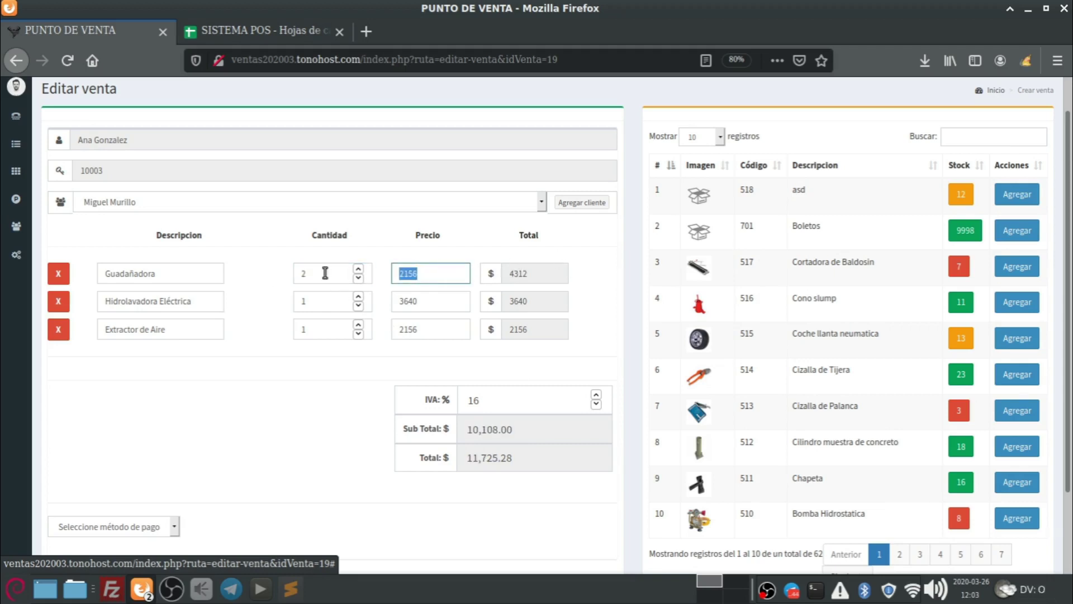
pyautogui.hotkey('shift', 'Tab')
pyautogui.write('3')
pyautogui.press('Tab')
pyautogui.press('Tab')
pyautogui.click(436, 278)
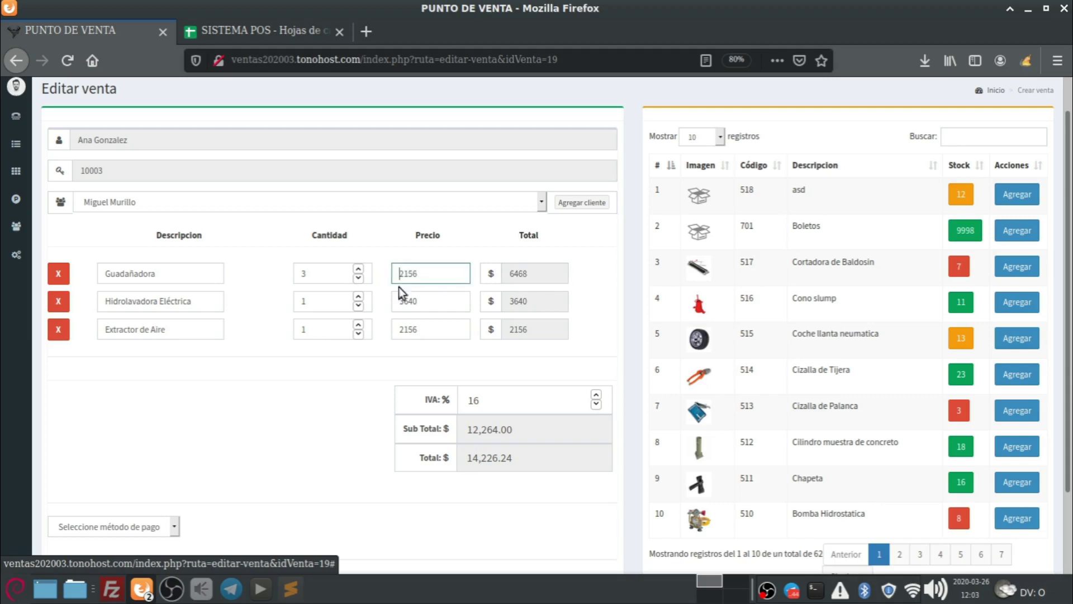
pyautogui.doubleClick(436, 272)
pyautogui.write('1')
pyautogui.press('Tab')
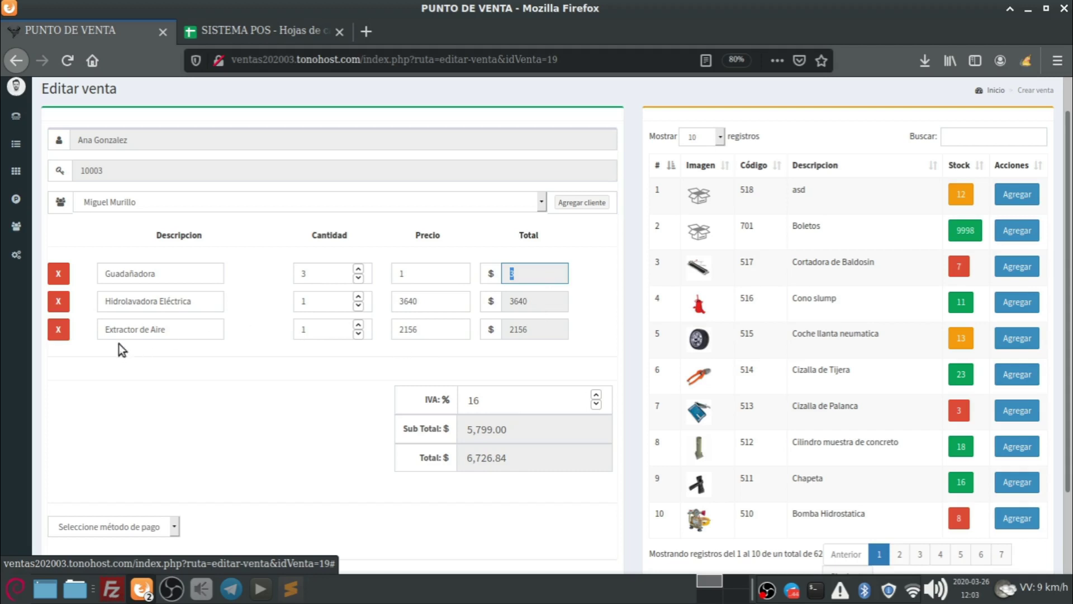
# Remove the Extractor de Aire and Hidrolavadora Eléctrica lines, lower quantity to 1, set IVA to 0.
pyautogui.click(63, 332)
pyautogui.click(58, 302)
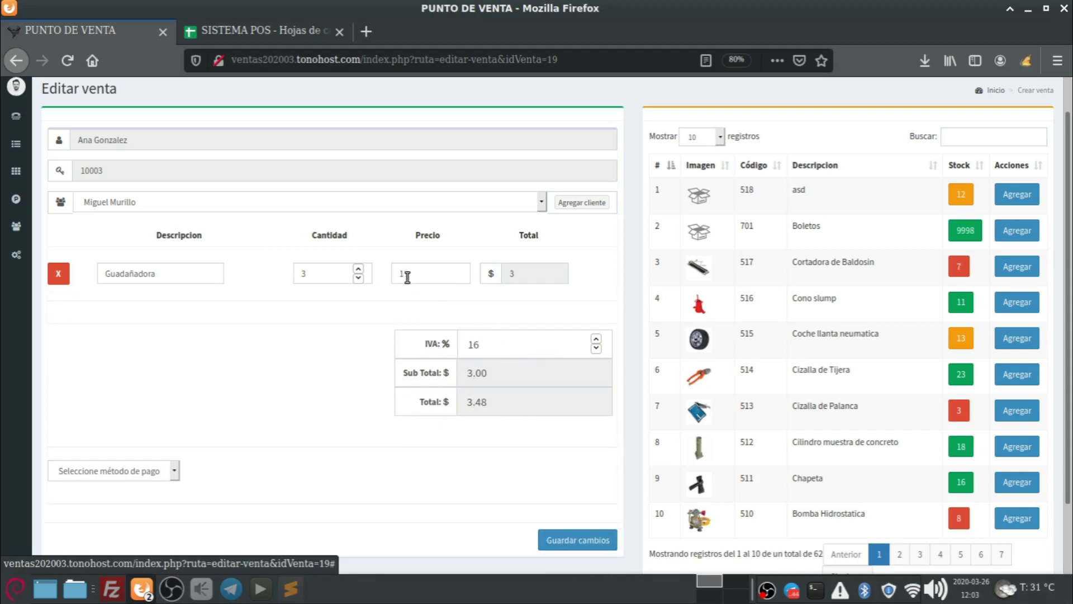
pyautogui.moveTo(520, 343); pyautogui.dragTo(438, 343)
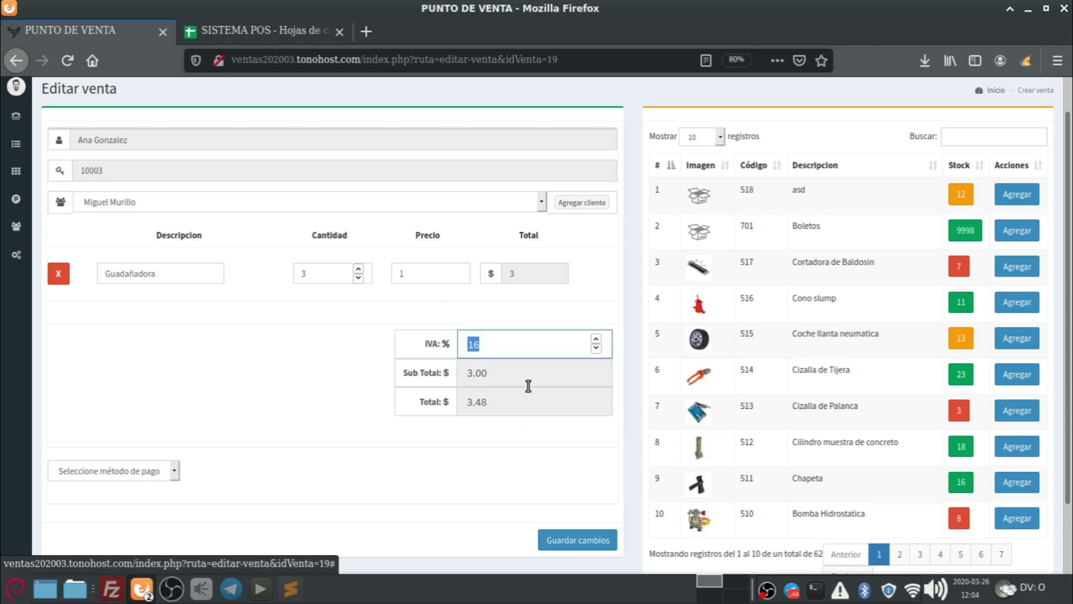
pyautogui.click(454, 271)
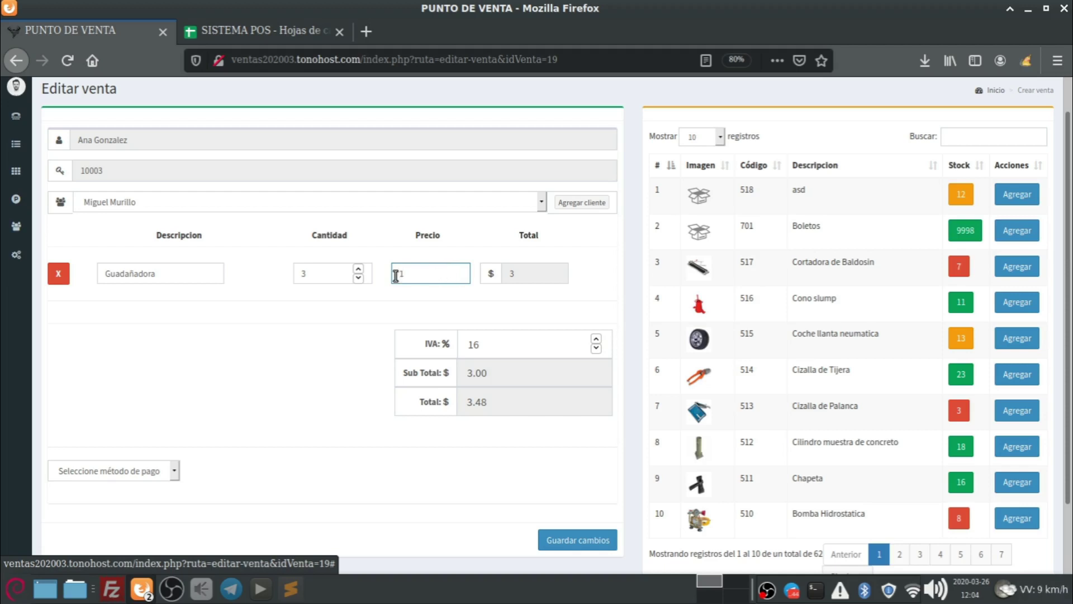
pyautogui.click(360, 277)
pyautogui.click(360, 277)
pyautogui.click(530, 351)
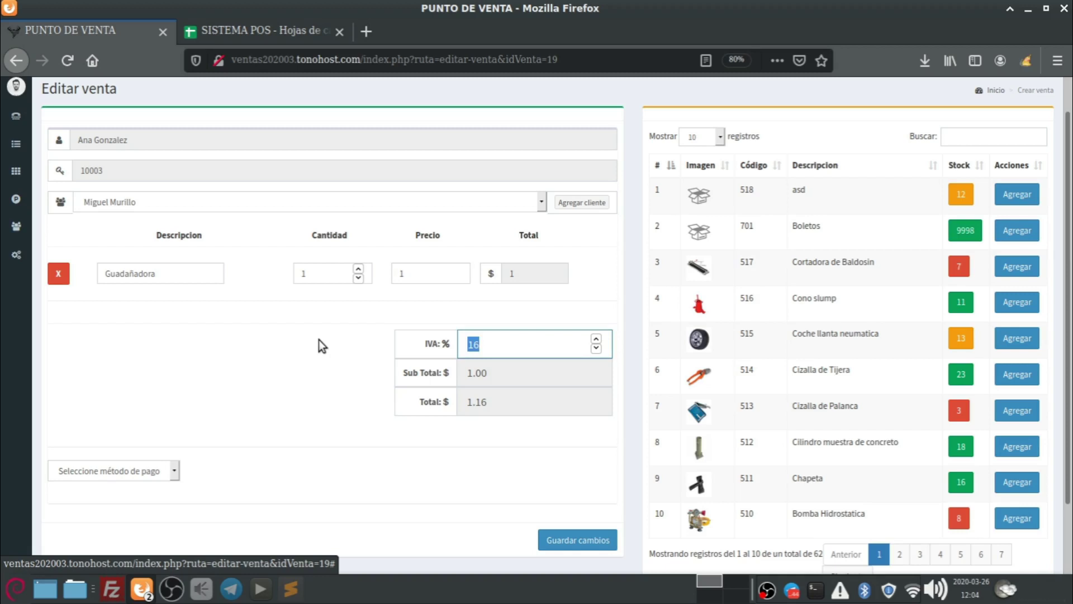
pyautogui.write('0')
pyautogui.press('Tab')
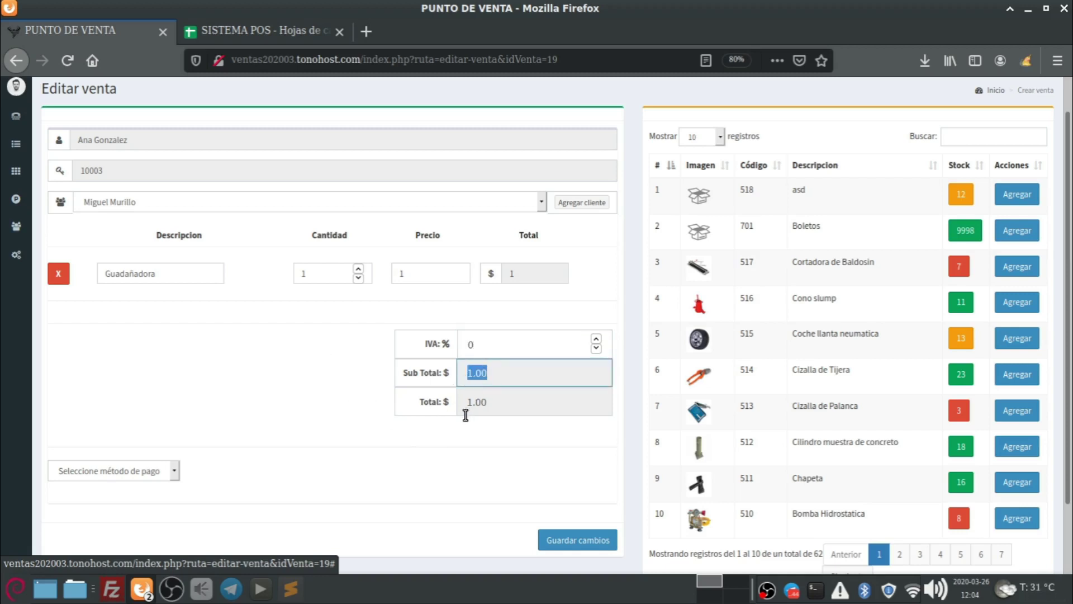
pyautogui.click(478, 397)
# Turn down the Power_Shutoff.mp3 playback volume and minimise the audio player.
pyautogui.click(262, 588)
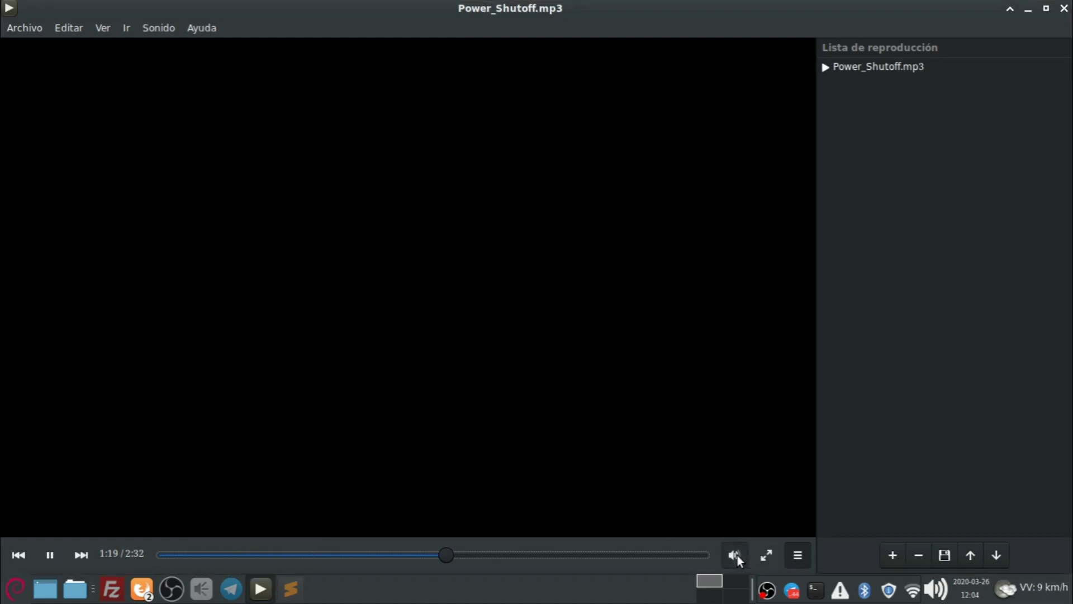
pyautogui.click(734, 554)
pyautogui.moveTo(740, 447); pyautogui.dragTo(735, 457)
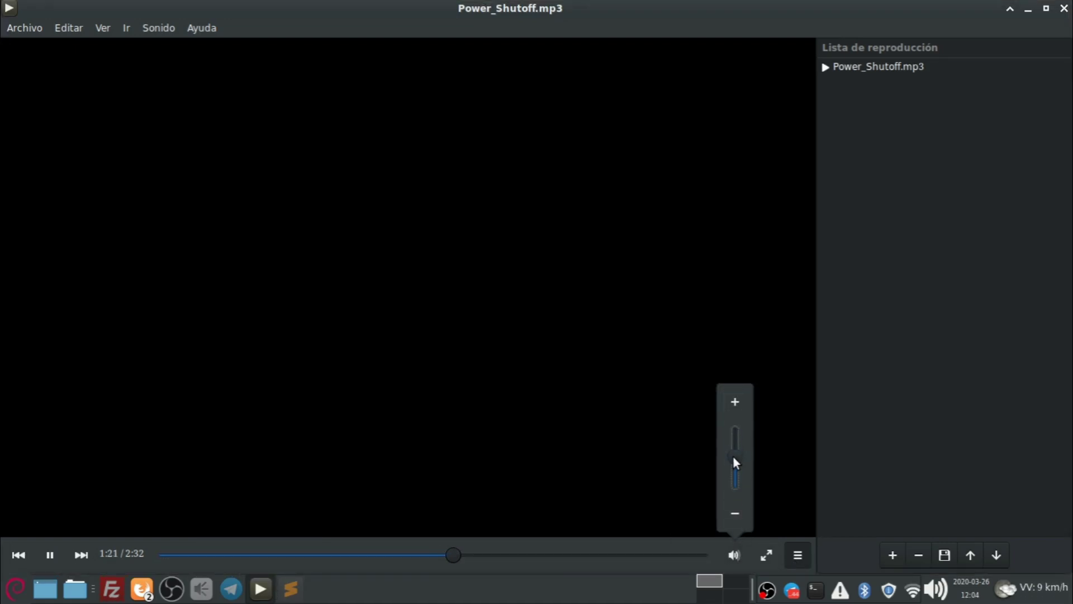
pyautogui.click(1028, 8)
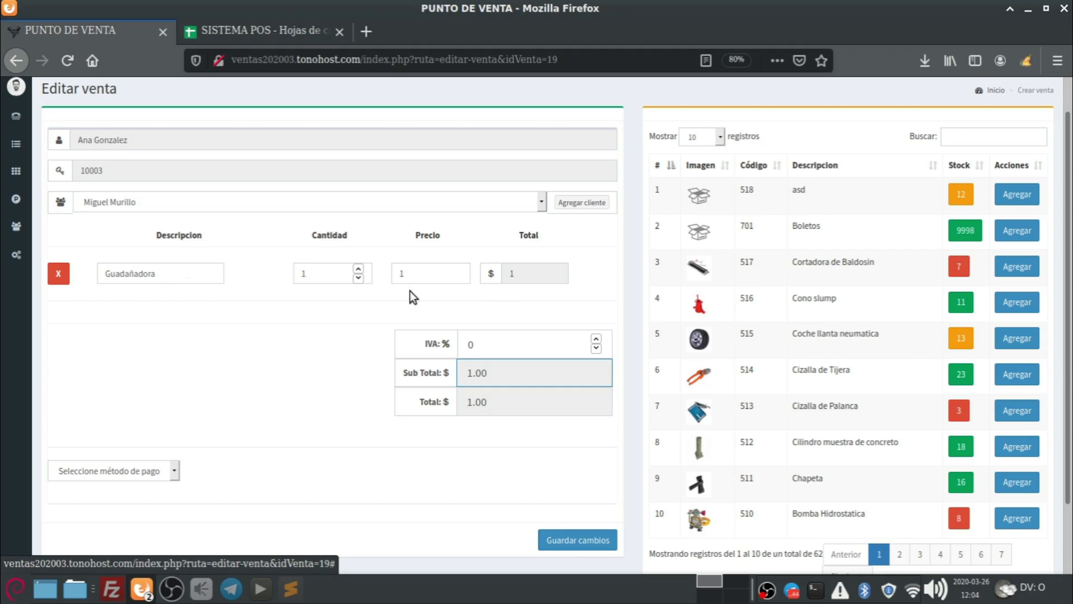
# Enter 100 as the completion percentage in H4 of the SISTEMA POS sheet.
pyautogui.click(254, 35)
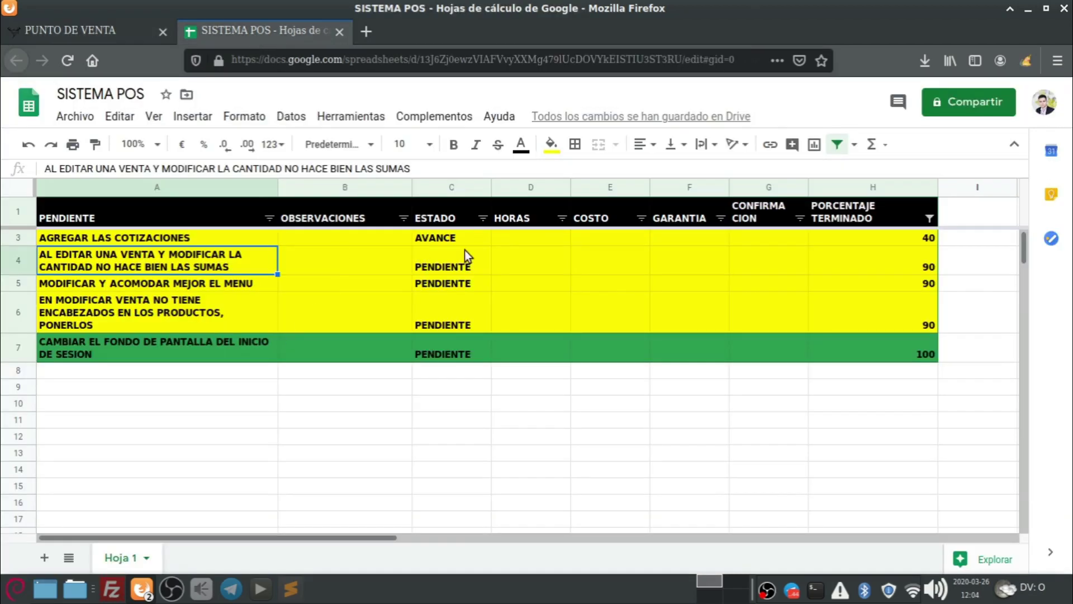
pyautogui.click(891, 270)
pyautogui.write('10')
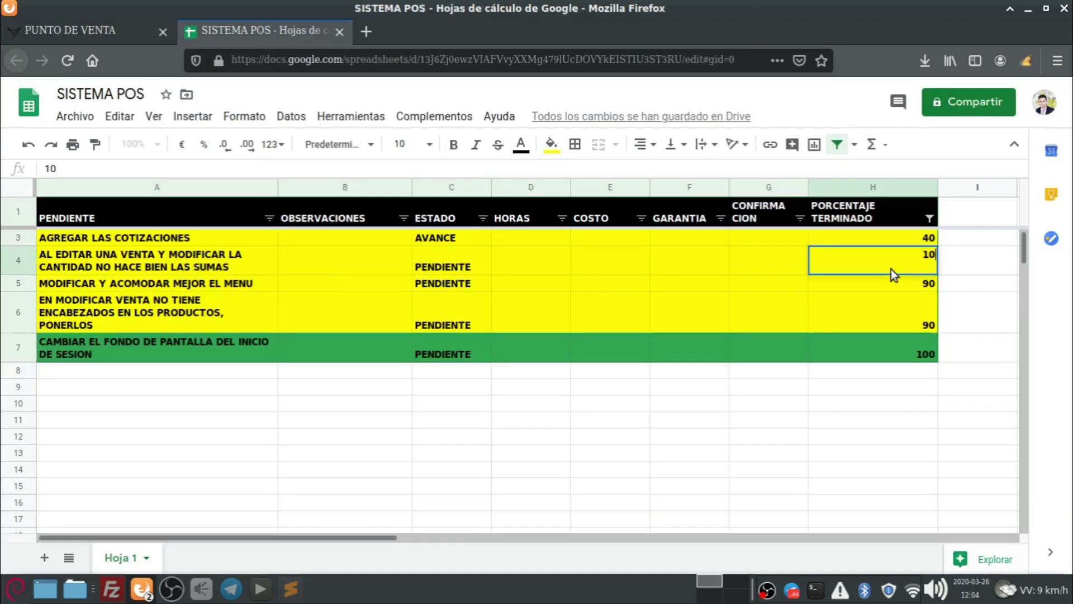
pyautogui.write('0')
pyautogui.click(825, 386)
pyautogui.click(889, 269)
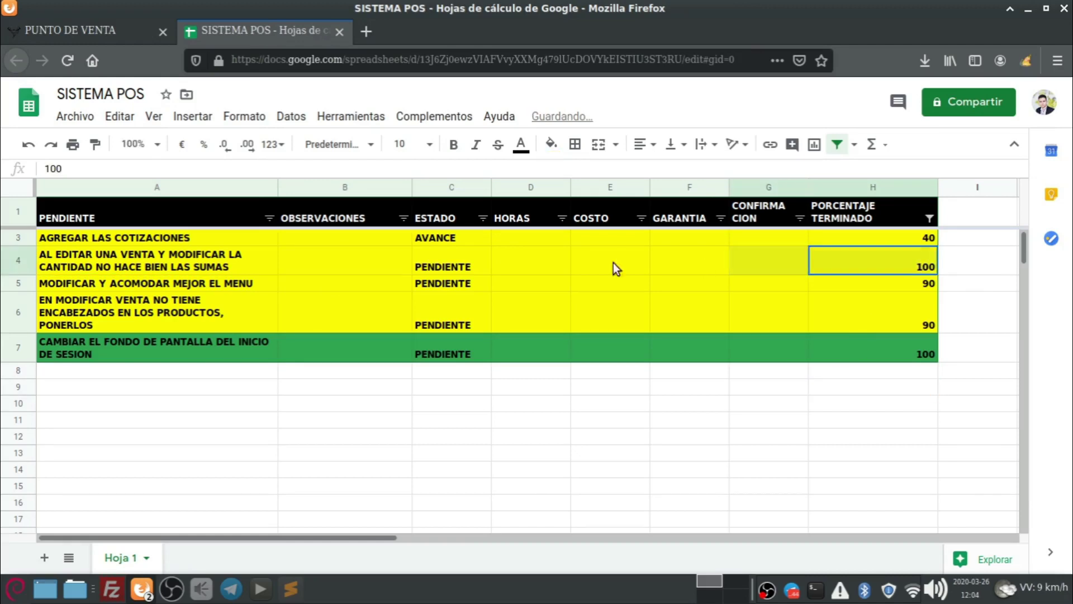
# Fill row A4:H4 green and return to the Punto de Venta tab.
pyautogui.moveTo(613, 268); pyautogui.dragTo(155, 259)
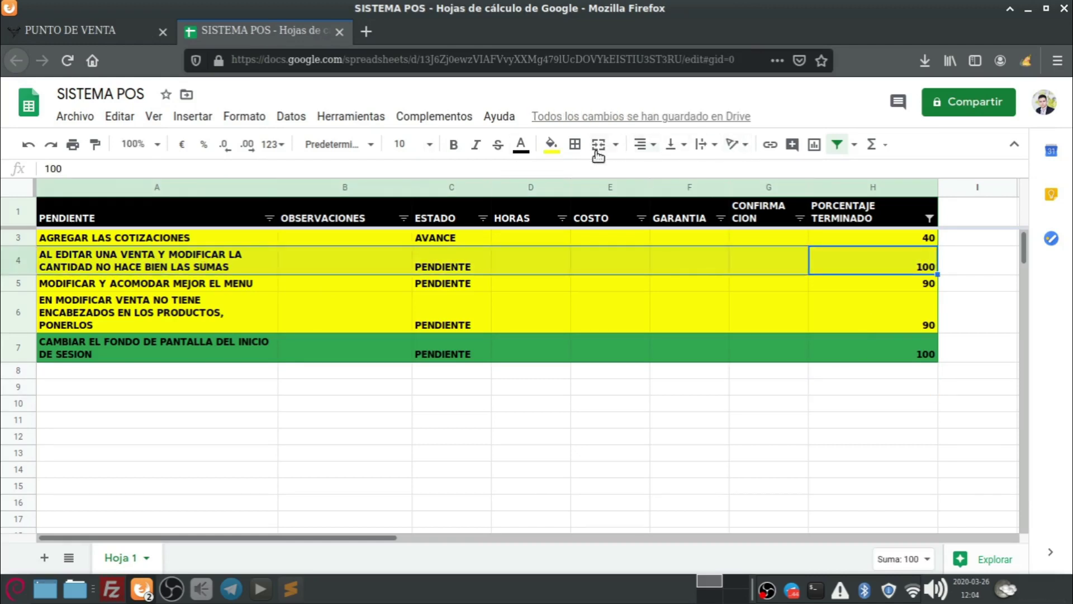
pyautogui.click(552, 144)
pyautogui.click(647, 364)
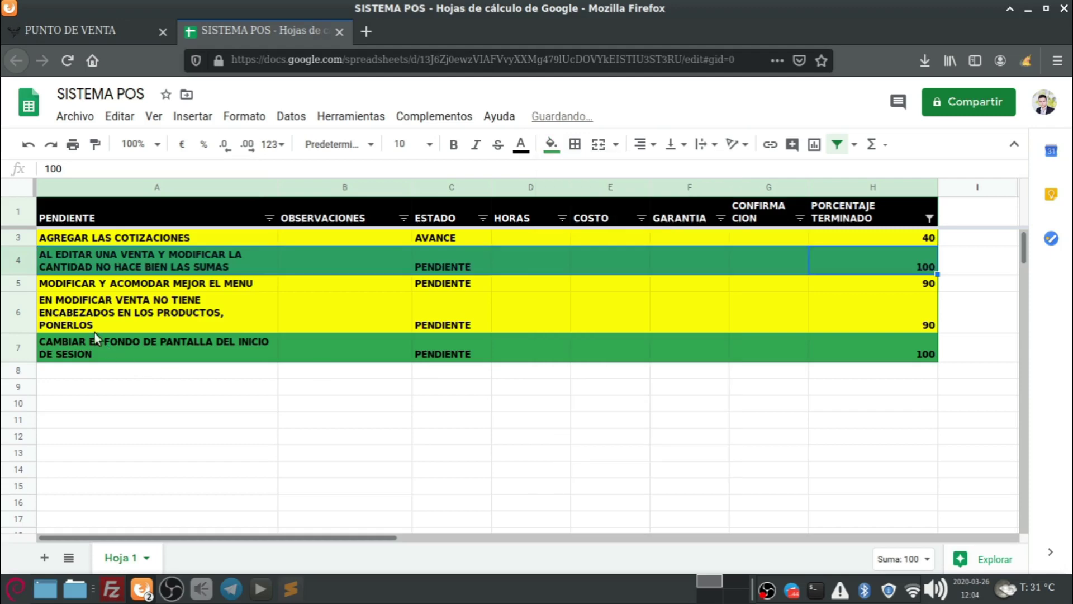
pyautogui.click(90, 284)
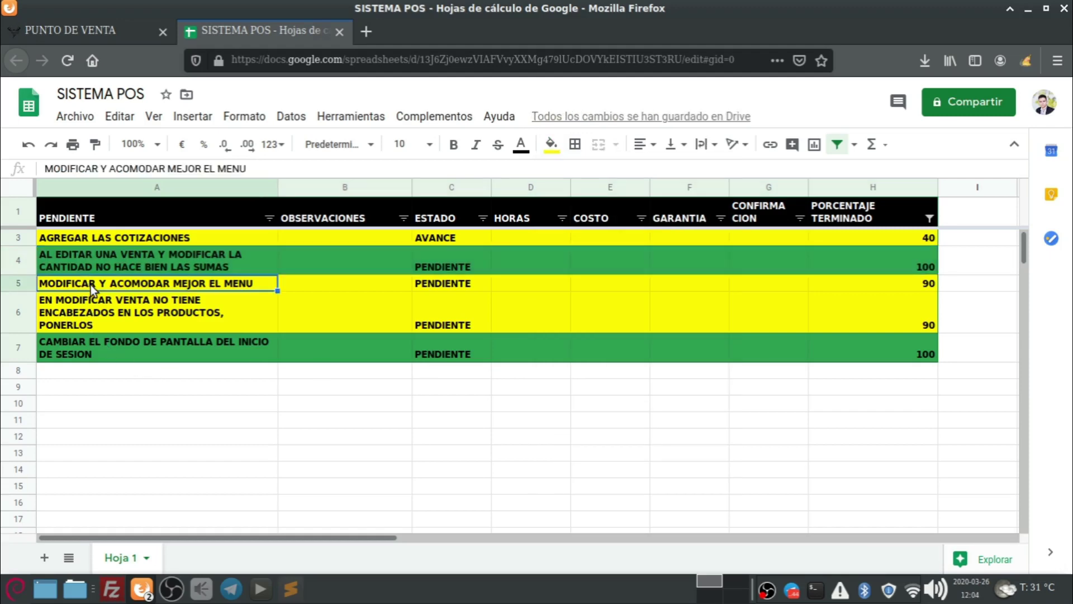
pyautogui.click(78, 30)
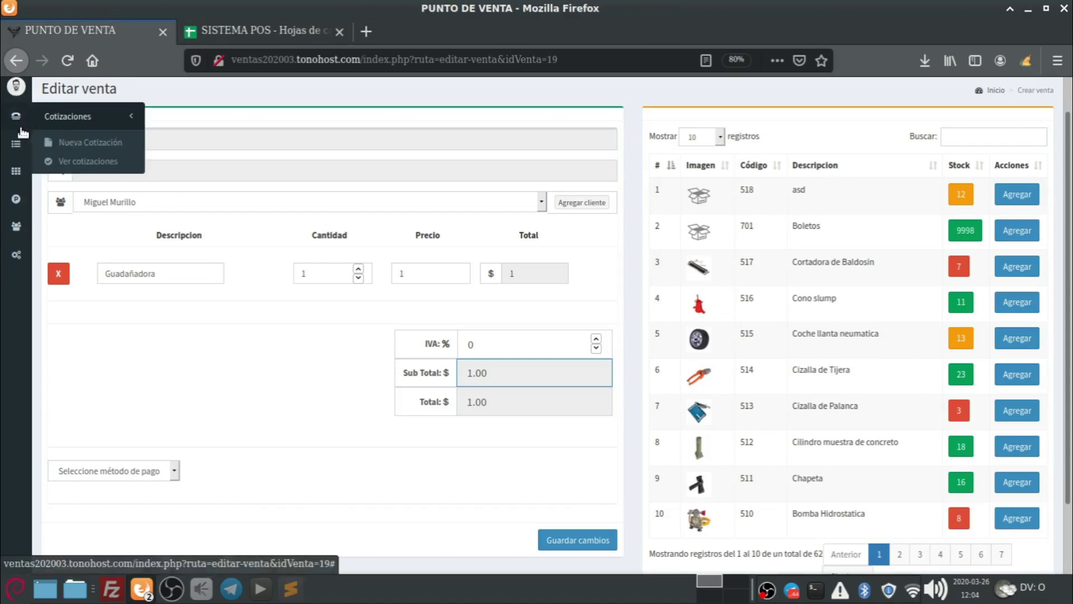
# Expand the sidebar and open and close the Configuraciones, Ventas and Cotizaciones submenus.
pyautogui.moveTo(10, 252)
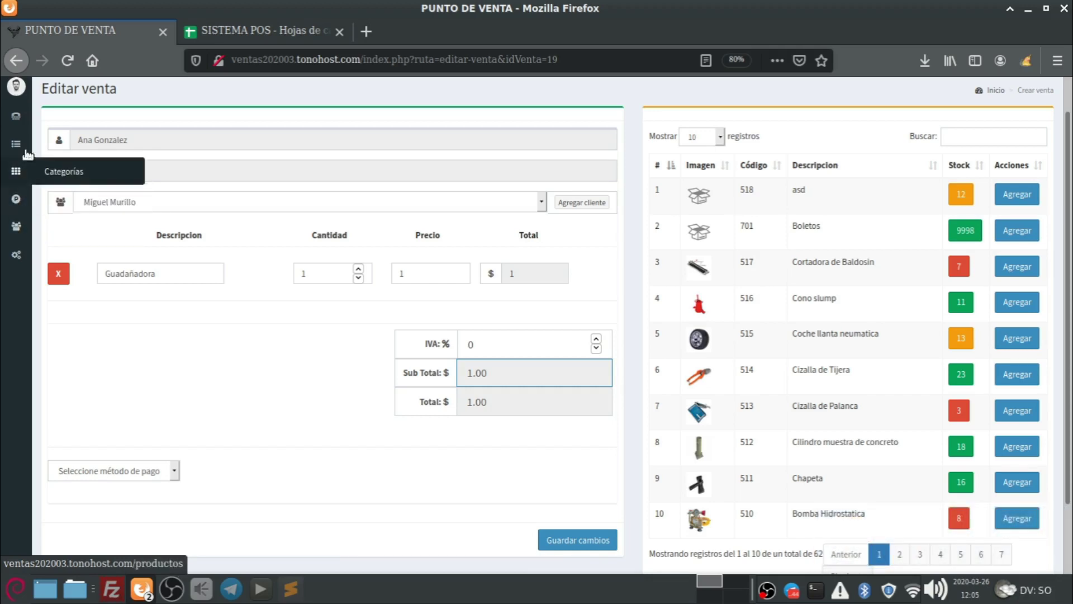
pyautogui.scroll(1, 34, 101)
pyautogui.click(39, 93)
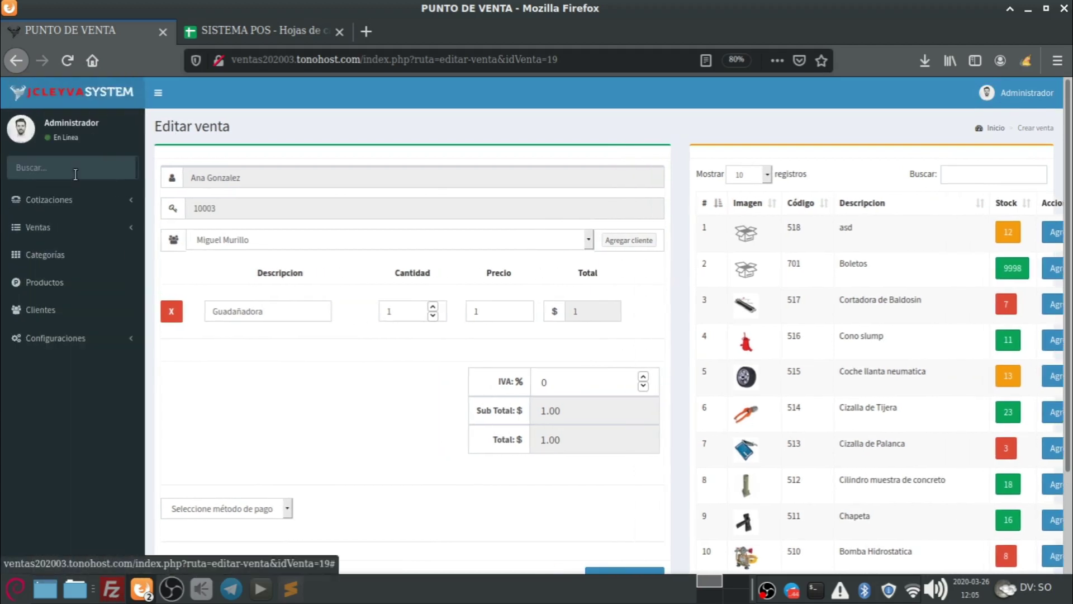
pyautogui.click(71, 340)
pyautogui.click(71, 340)
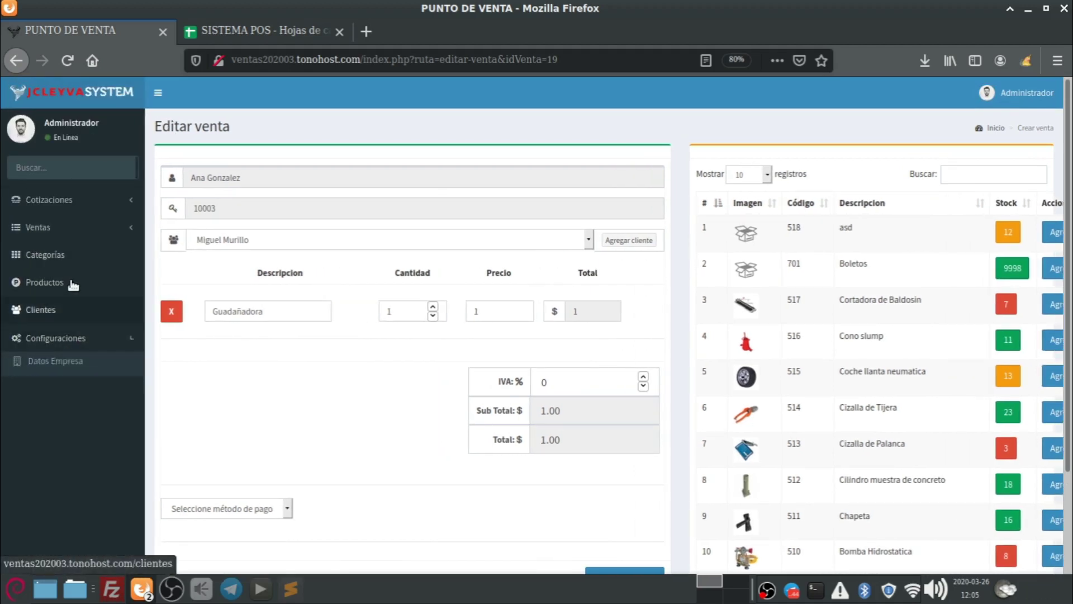
pyautogui.click(62, 227)
pyautogui.click(76, 201)
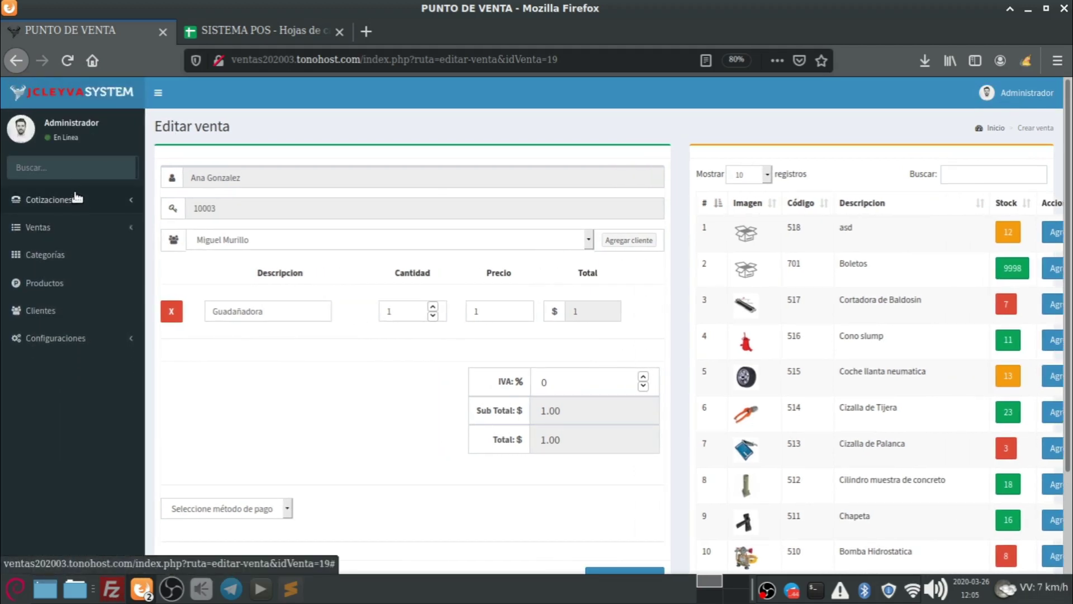
pyautogui.click(76, 200)
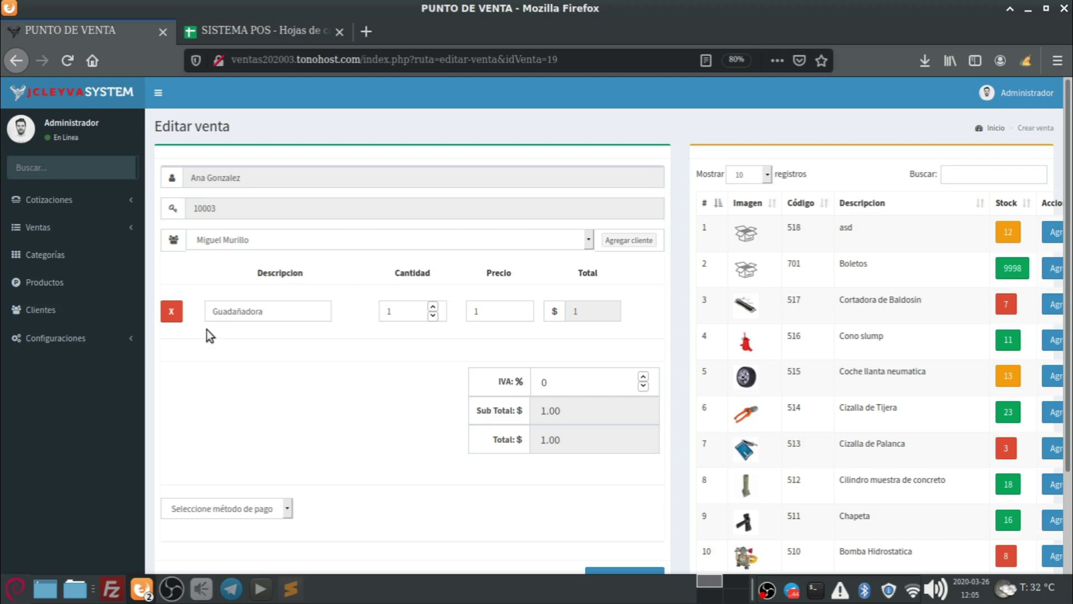
# Set H5 to 100 and the menu task's status in C5 to TERMINADO.
pyautogui.click(209, 31)
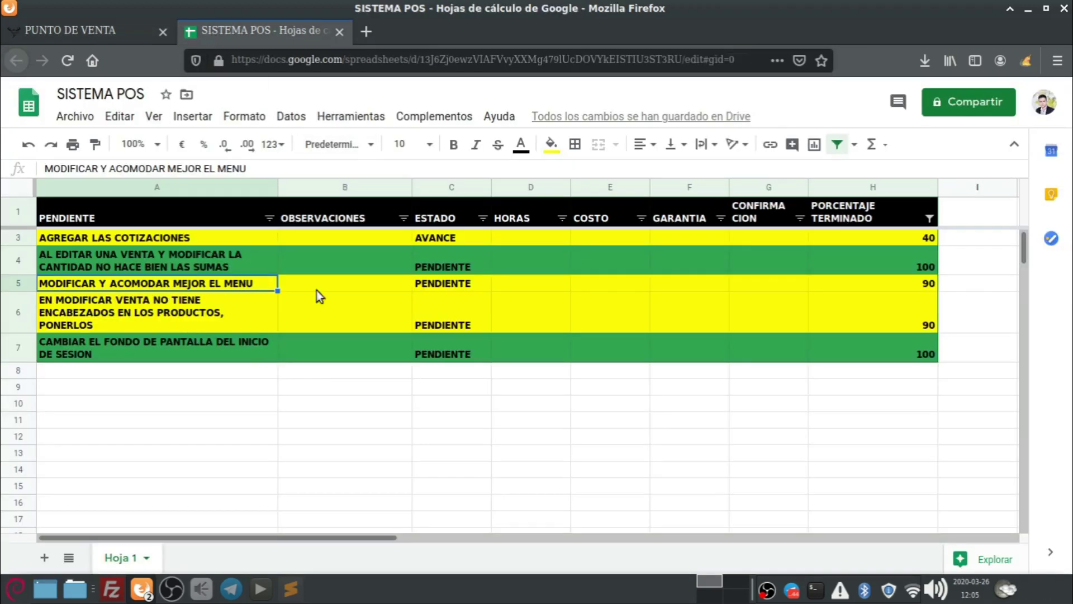
pyautogui.click(860, 283)
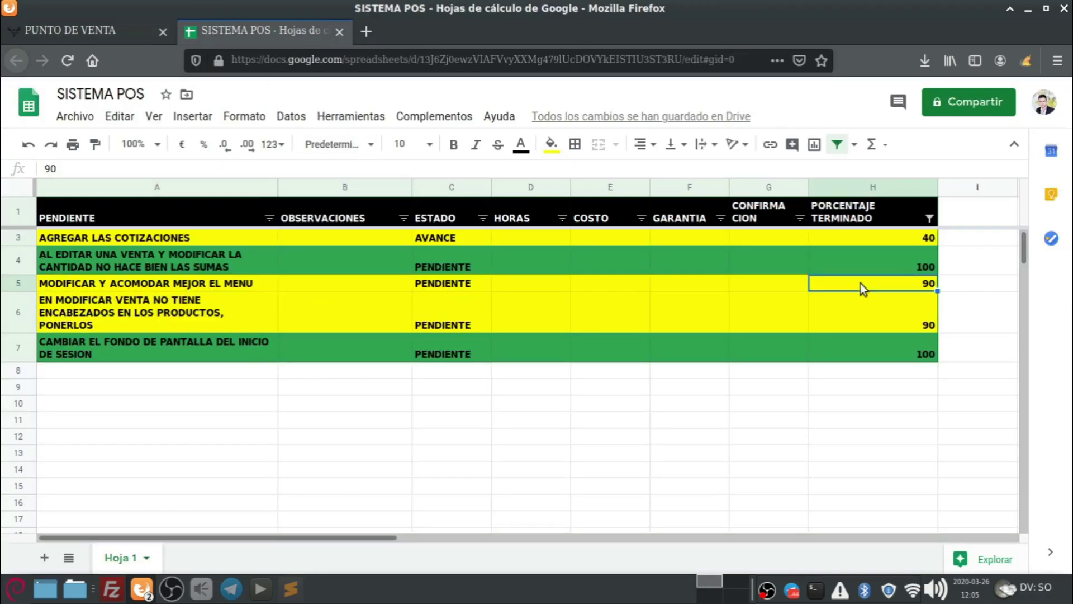
pyautogui.write('100')
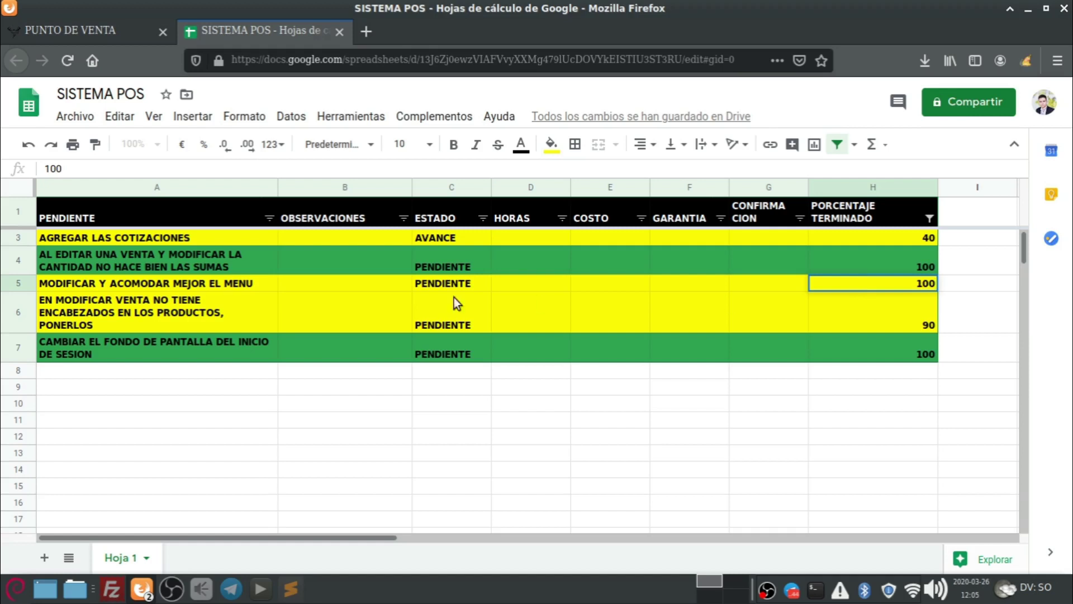
pyautogui.click(421, 282)
pyautogui.write('termin')
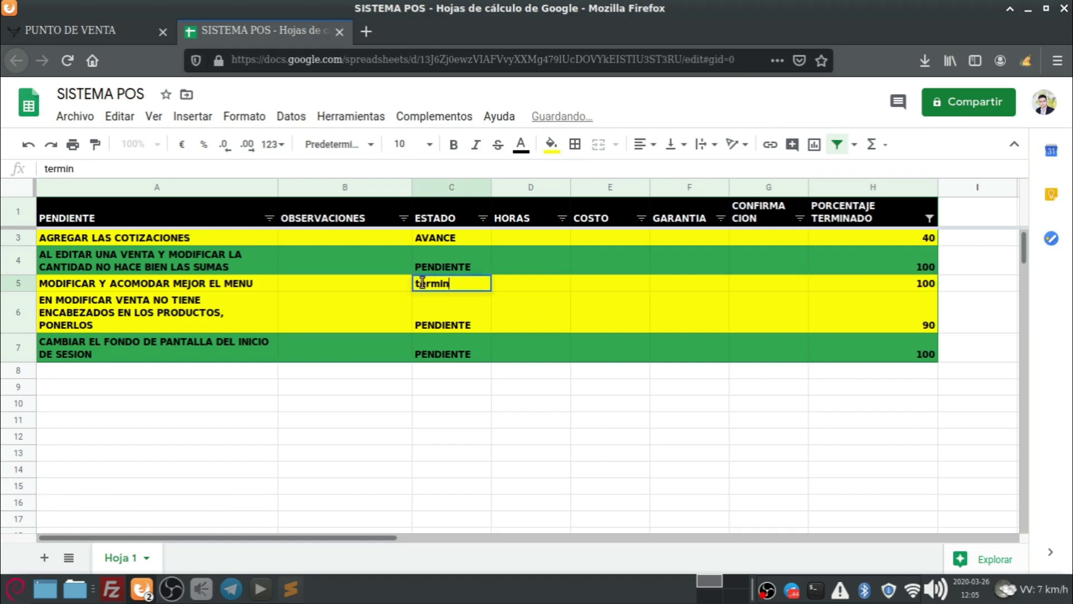
pyautogui.press('BackSpace')
pyautogui.press('BackSpace')
pyautogui.press('BackSpace')
pyautogui.write('TERMINADO')
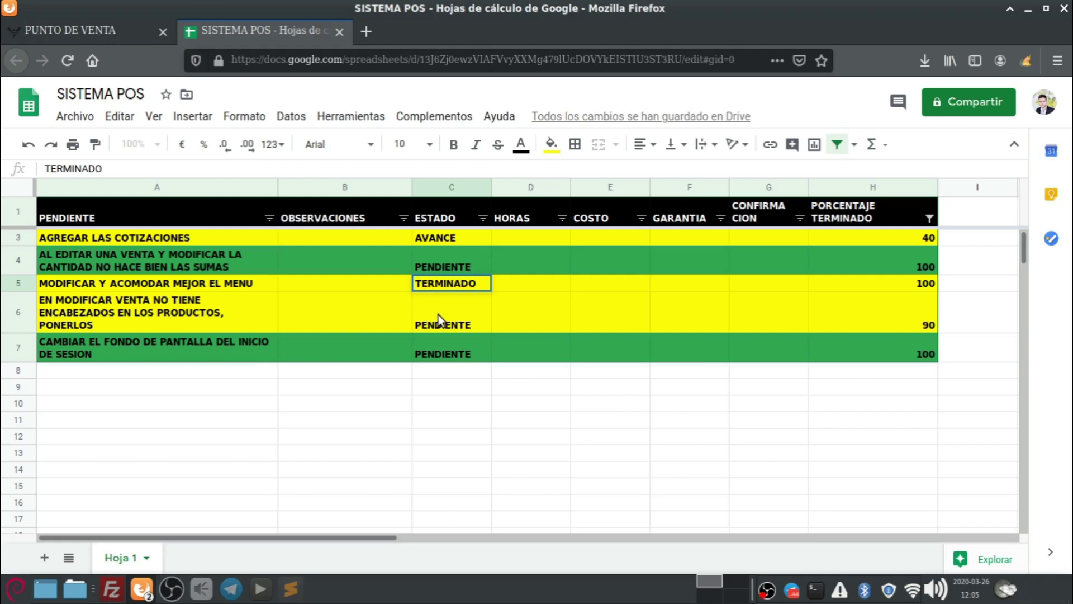
pyautogui.click(438, 314)
# Set the login-background task's status in C7 to TERMINADO, then return to Punto de Venta.
pyautogui.click(447, 284)
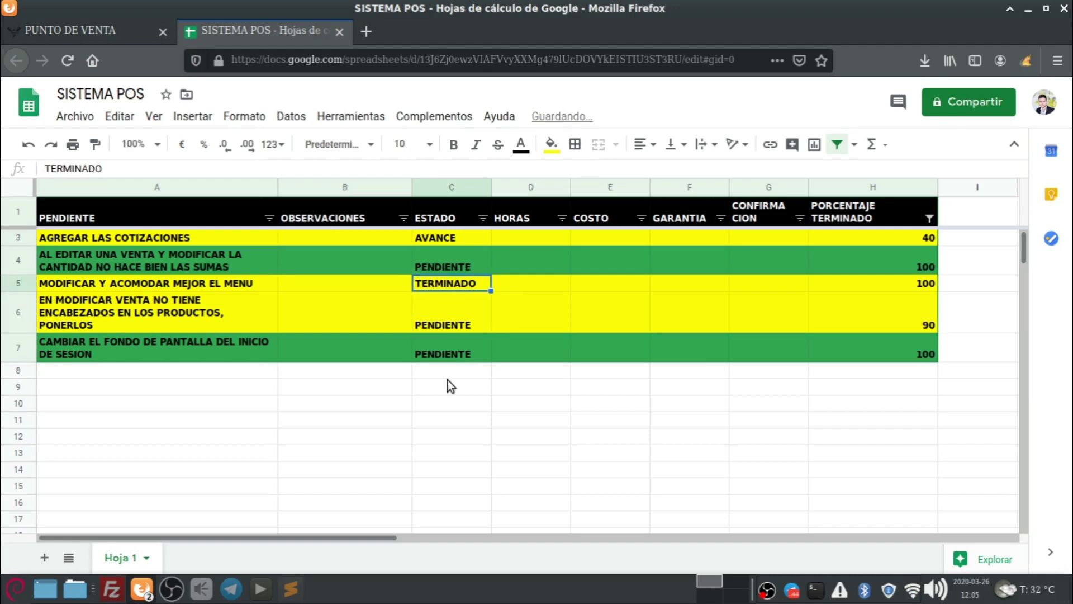
pyautogui.click(445, 315)
pyautogui.click(453, 346)
pyautogui.write('TERMINADO')
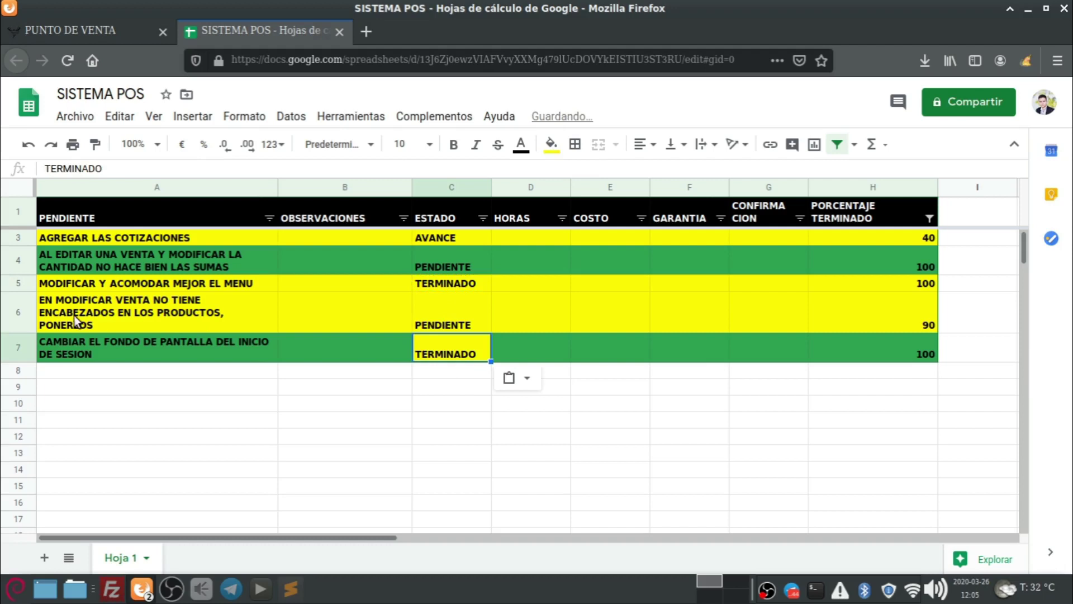
pyautogui.hotkey('ctrl', 'z')
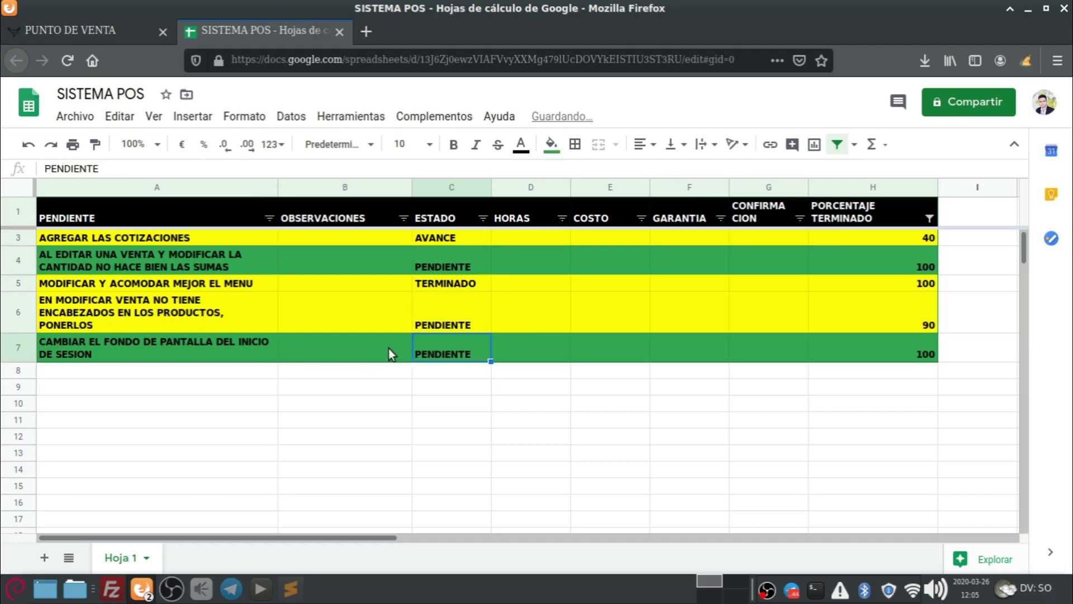
pyautogui.write('TERMINADO')
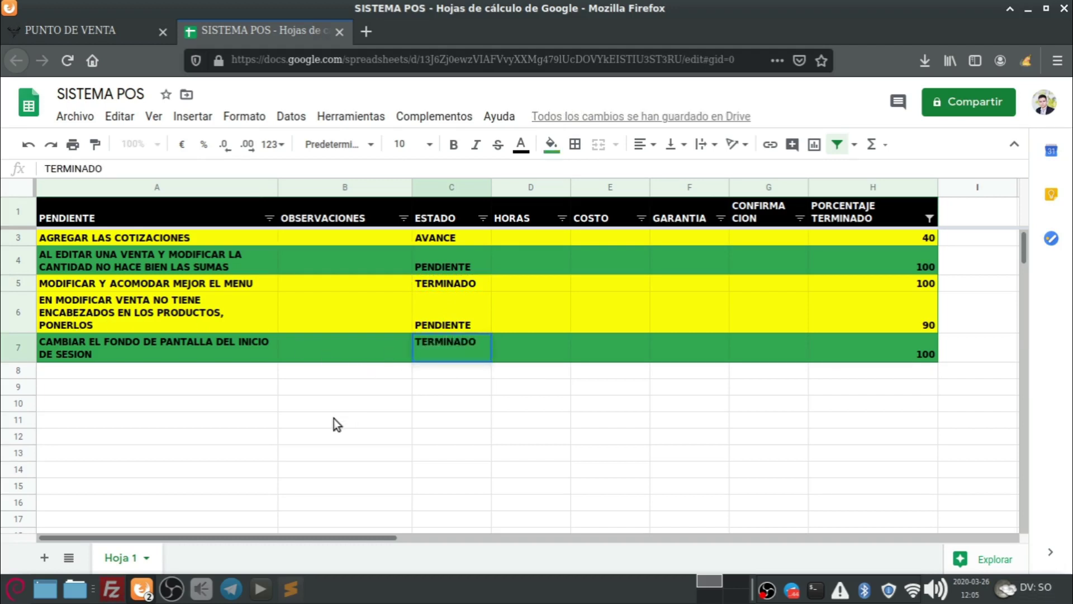
pyautogui.click(334, 418)
pyautogui.click(155, 320)
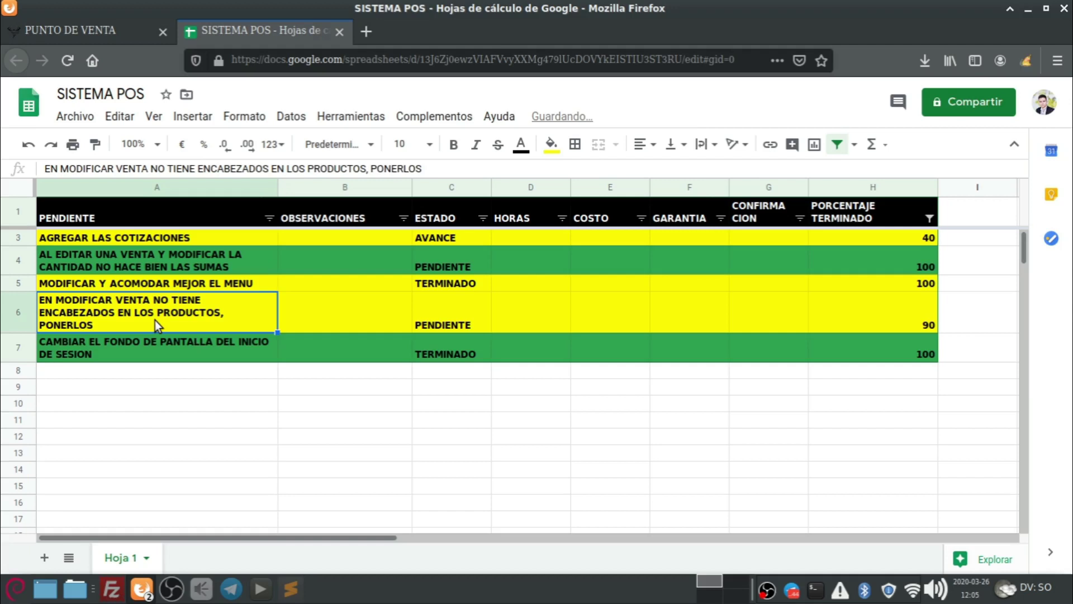
pyautogui.click(95, 35)
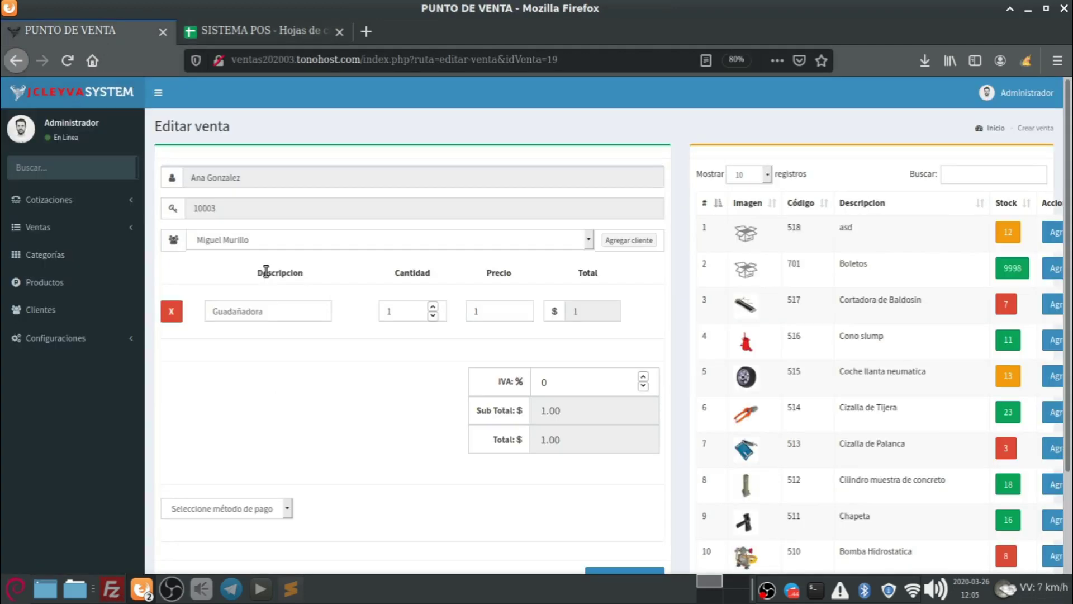
# Collapse the side menu to icons and add the asd product at 1.4, making the total 2.40.
pyautogui.moveTo(252, 272); pyautogui.dragTo(605, 267)
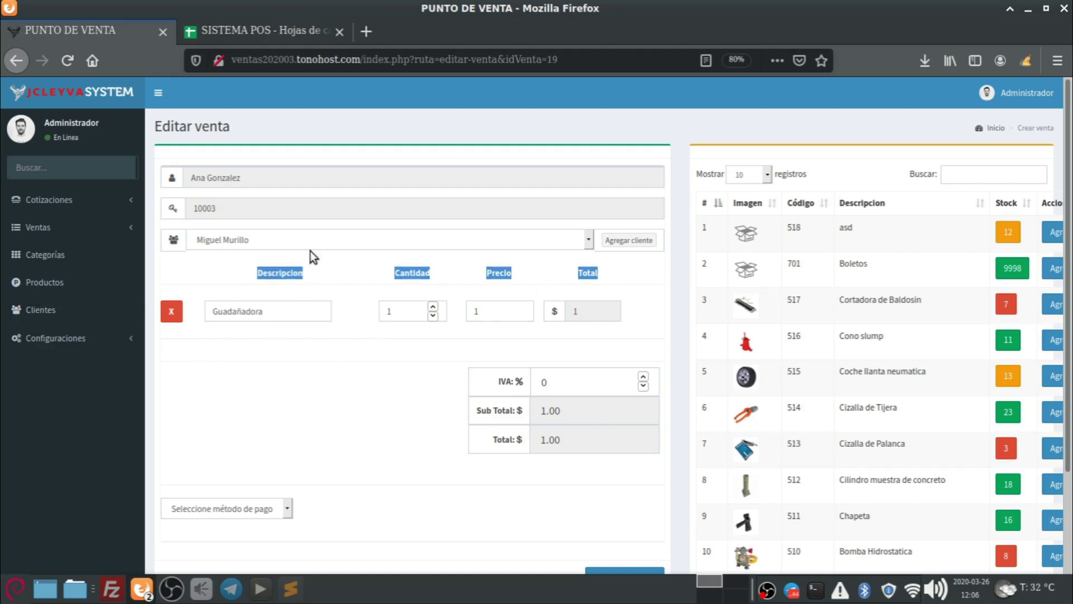
pyautogui.click(367, 400)
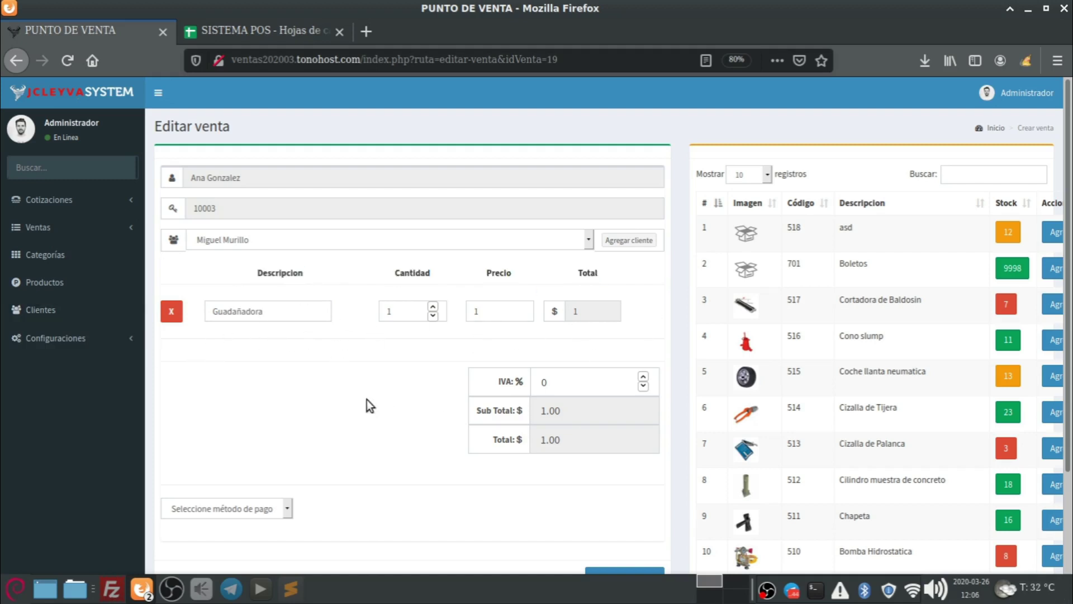
pyautogui.click(159, 94)
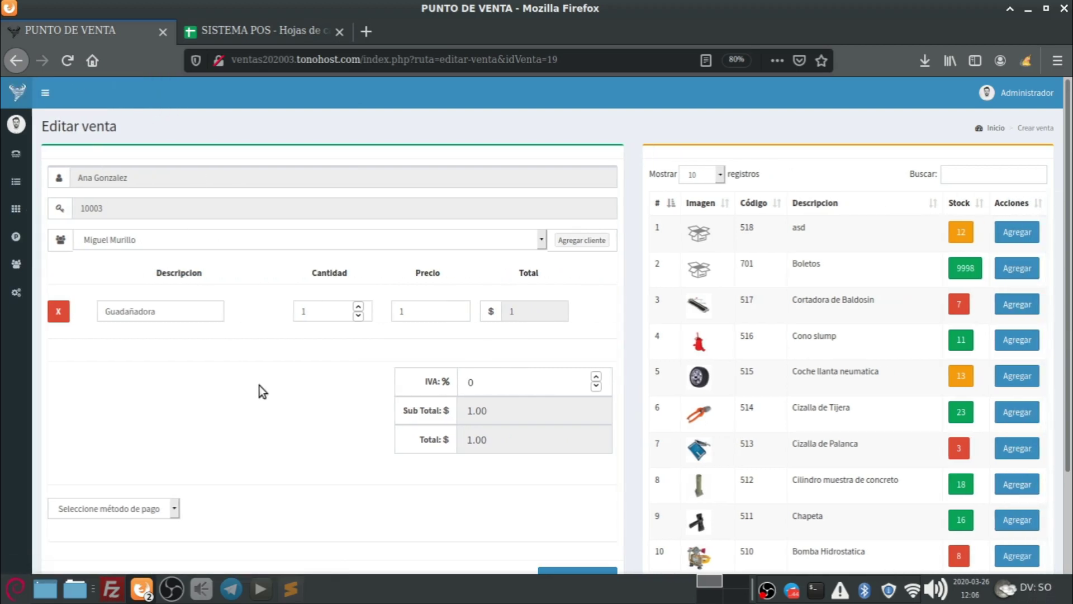
pyautogui.click(177, 311)
pyautogui.moveTo(177, 312); pyautogui.dragTo(81, 312)
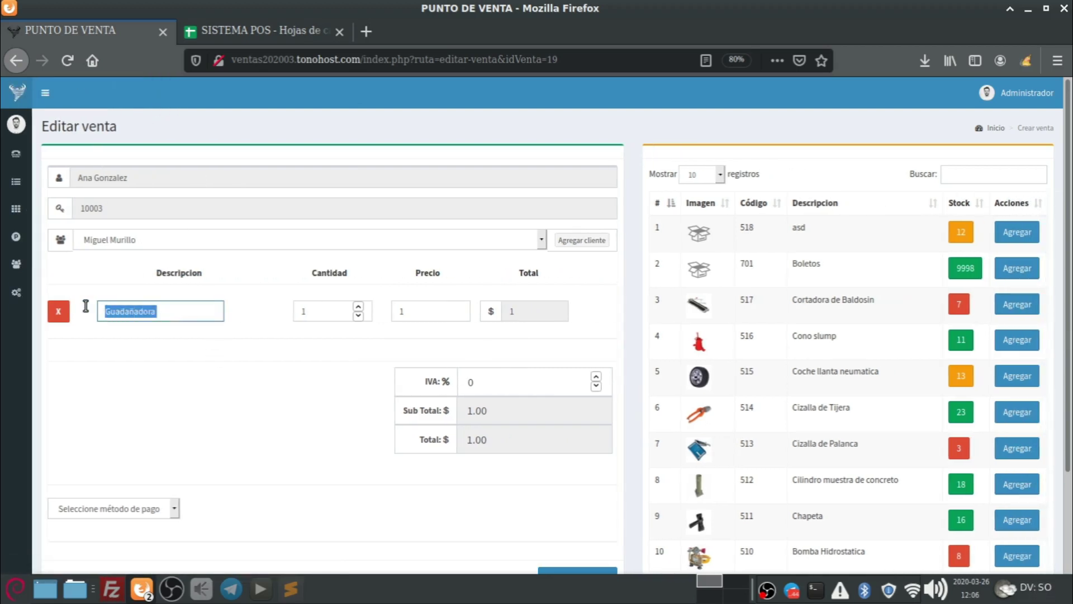
pyautogui.click(204, 313)
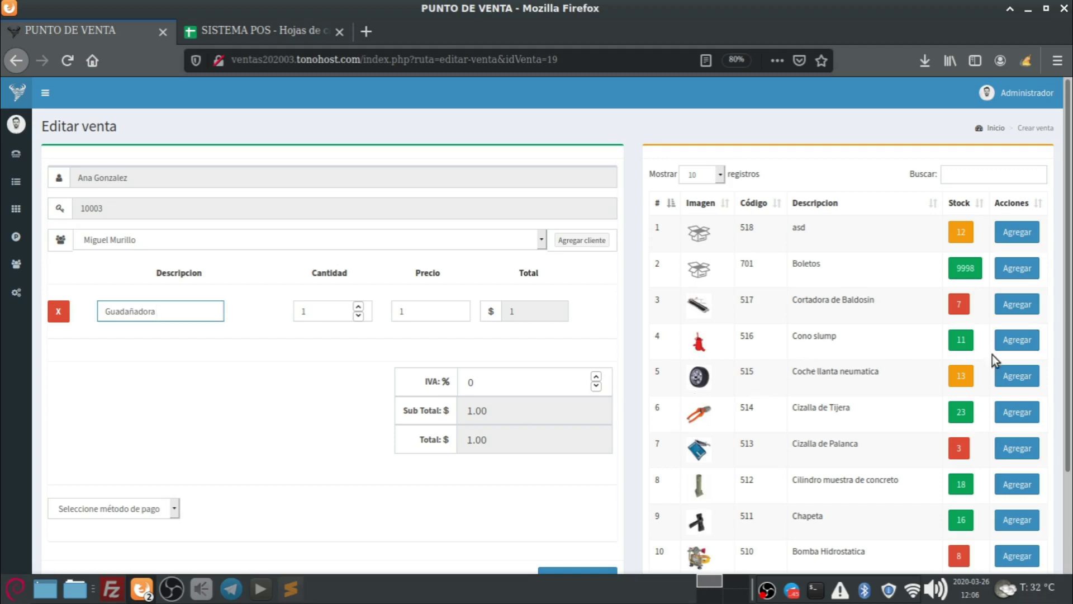
pyautogui.click(1026, 235)
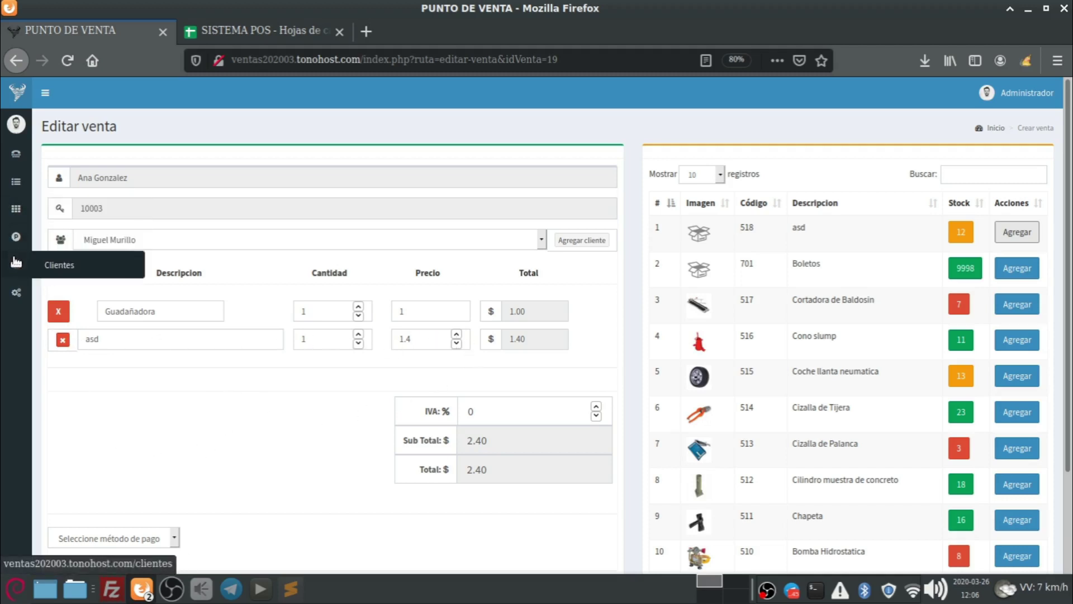
pyautogui.moveTo(17, 182)
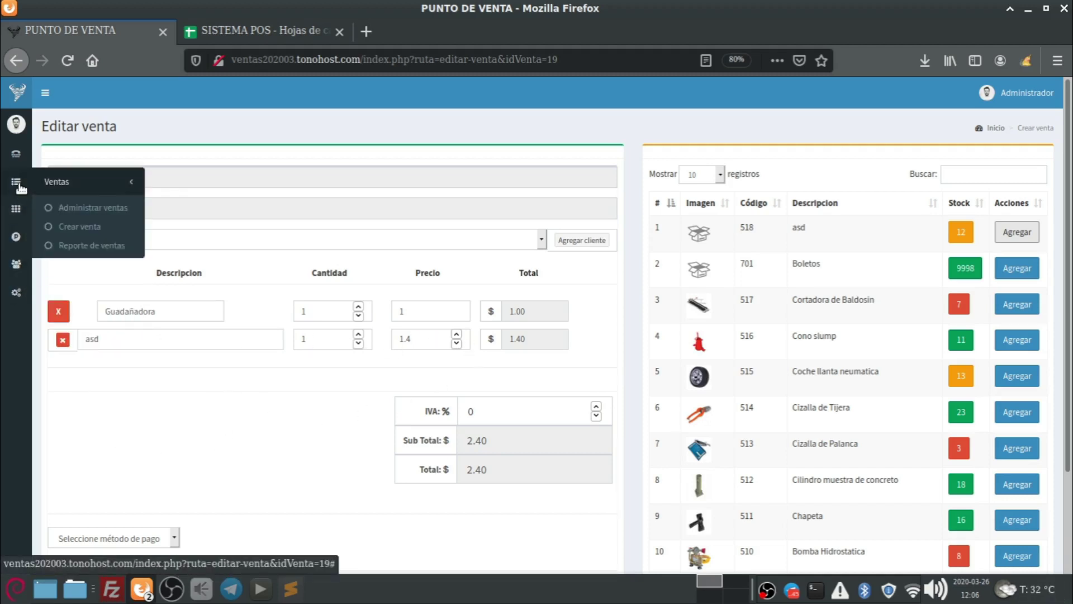
# Start a new sale via Ventas > Crear venta and add Cortadora de Baldosin at 1302.
pyautogui.click(87, 229)
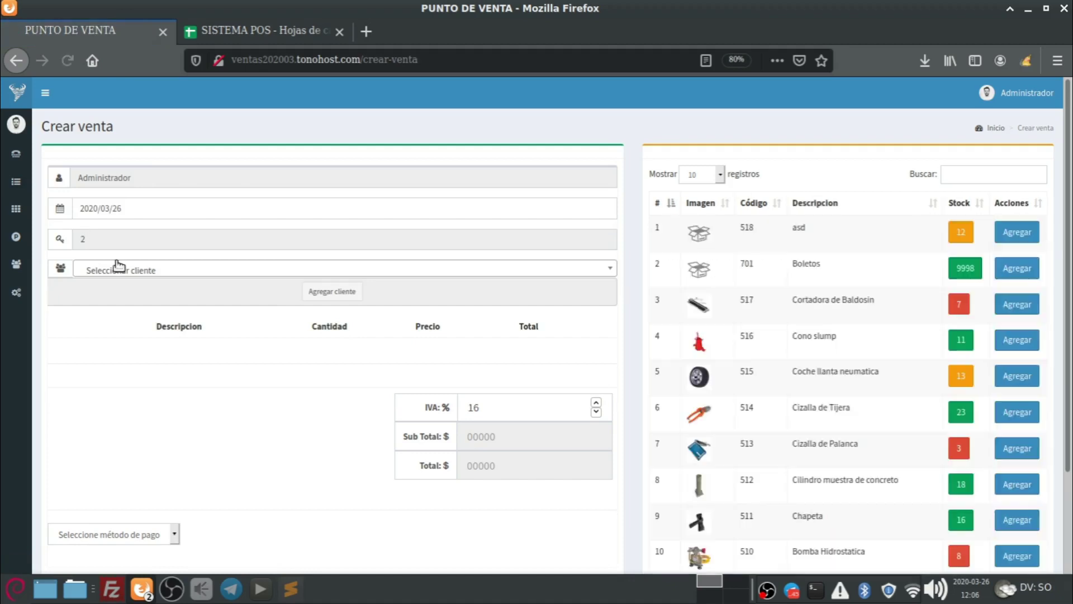
pyautogui.click(1017, 304)
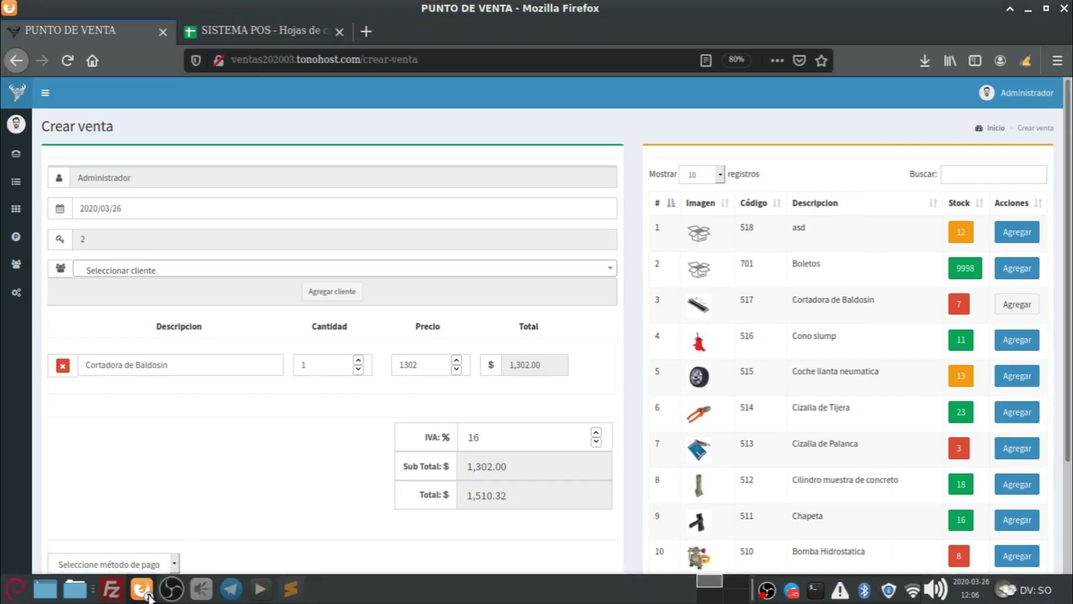
pyautogui.moveTo(141, 588)
pyautogui.click(185, 543)
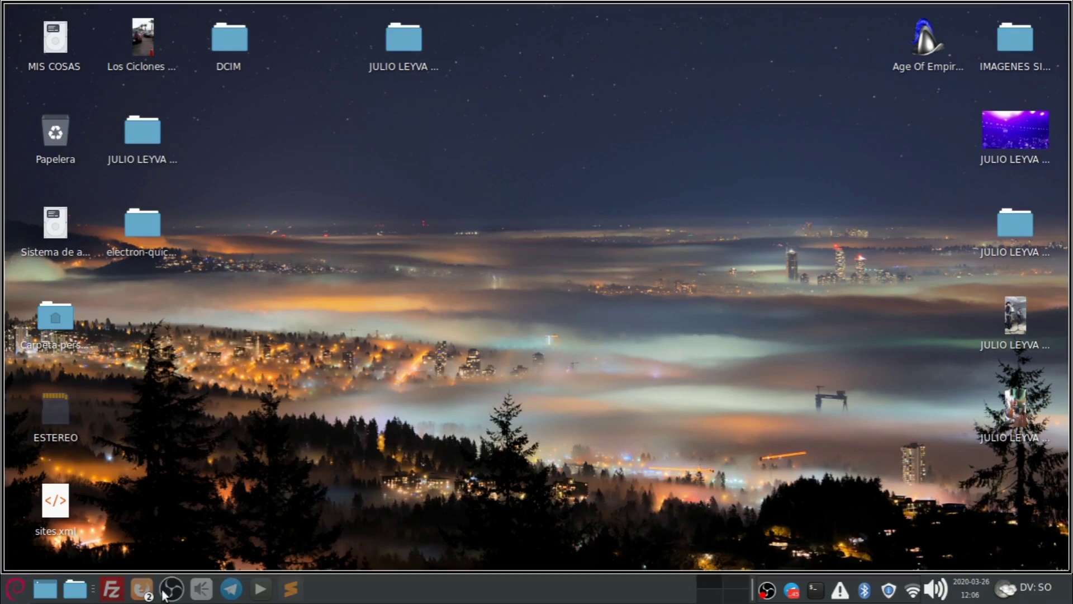
pyautogui.click(179, 539)
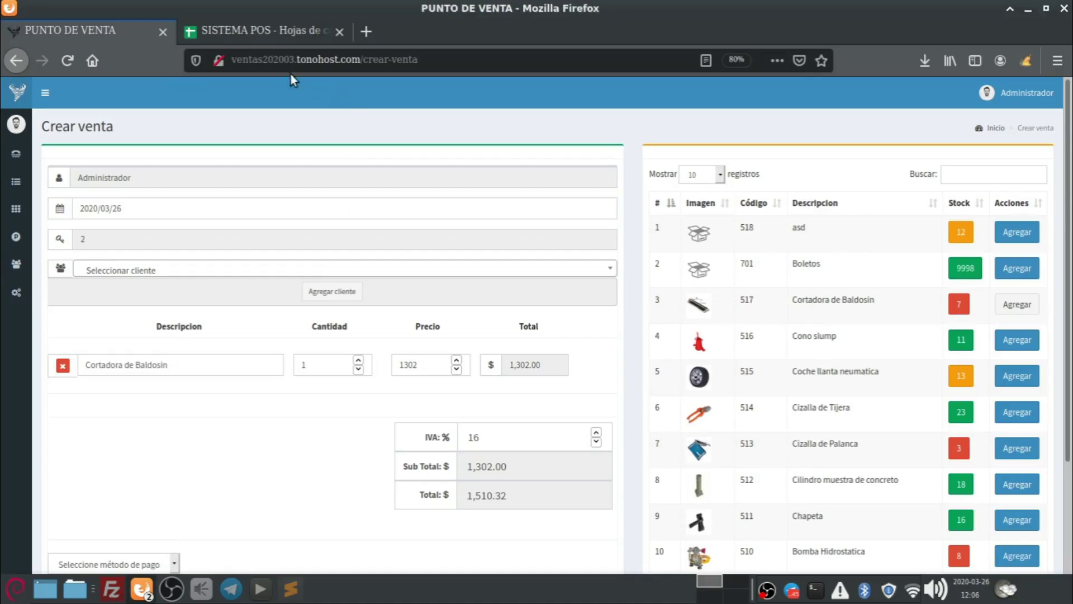
# In cell A8, enter the task 'AL AGREGAR EL PRODUCTO EN VENTAS Y COTIZACIONES SE VEA MEJOR COMO CUANDO SE EDITA EL PRODUCTO'.
pyautogui.click(272, 33)
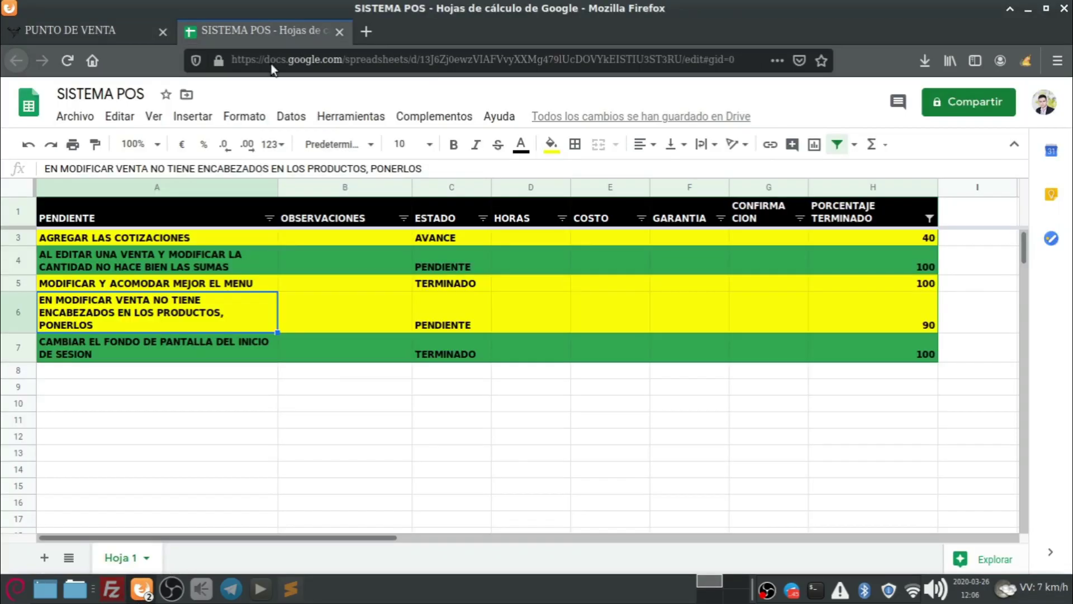
pyautogui.click(115, 371)
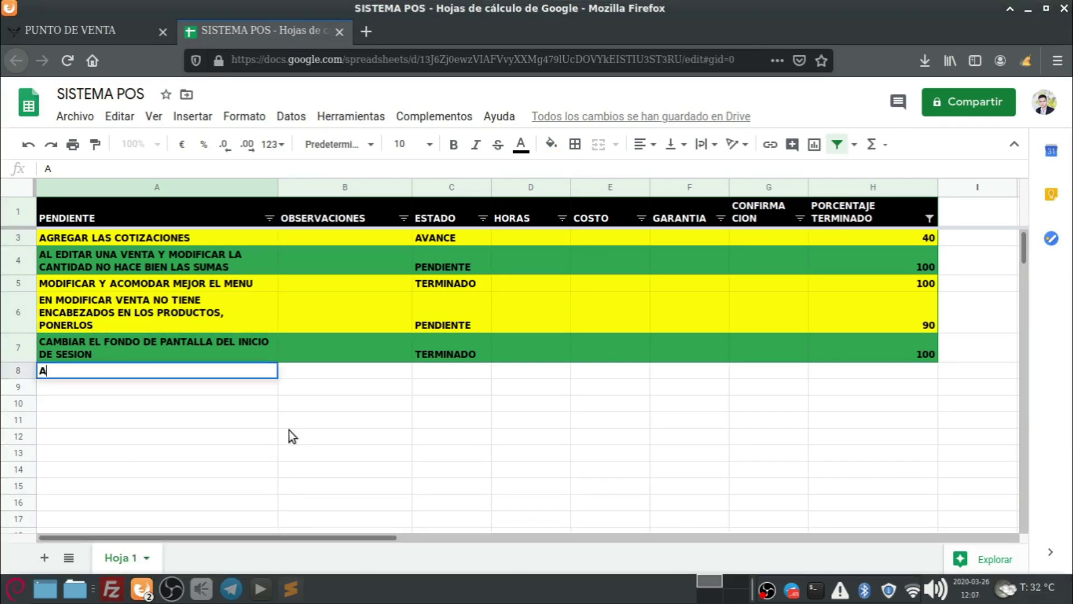
pyautogui.write('GREGAR EL')
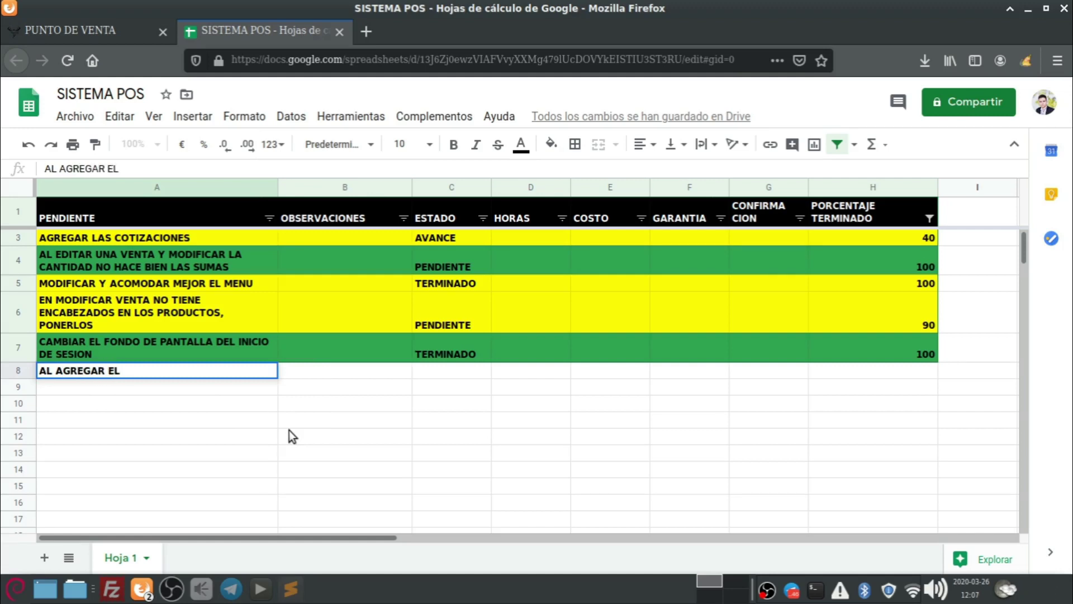
pyautogui.write(' PRODUCTO EN VEN')
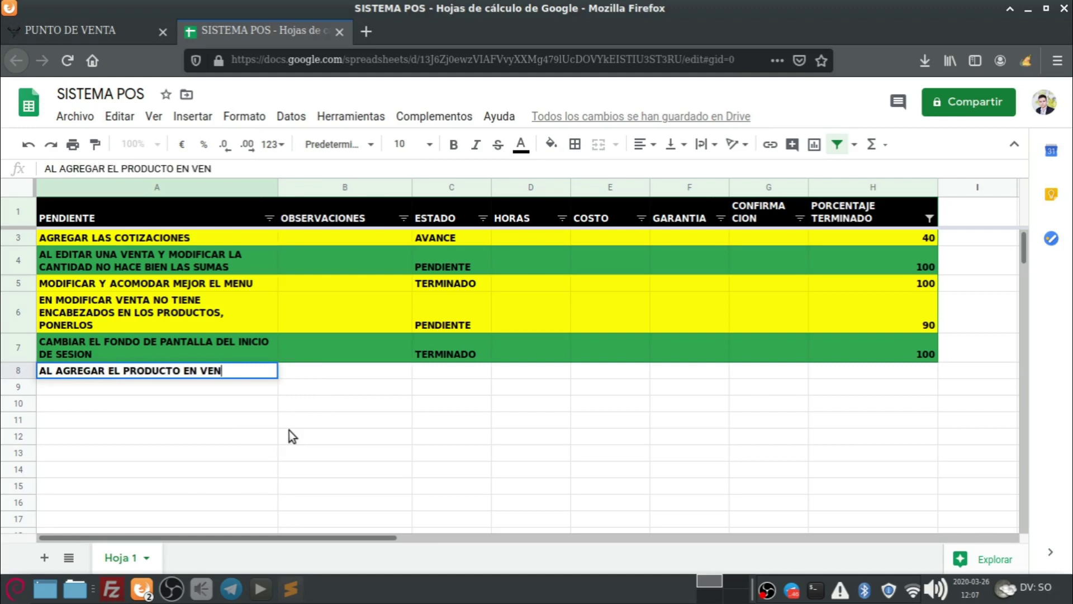
pyautogui.write('TAS Y COTIZAC')
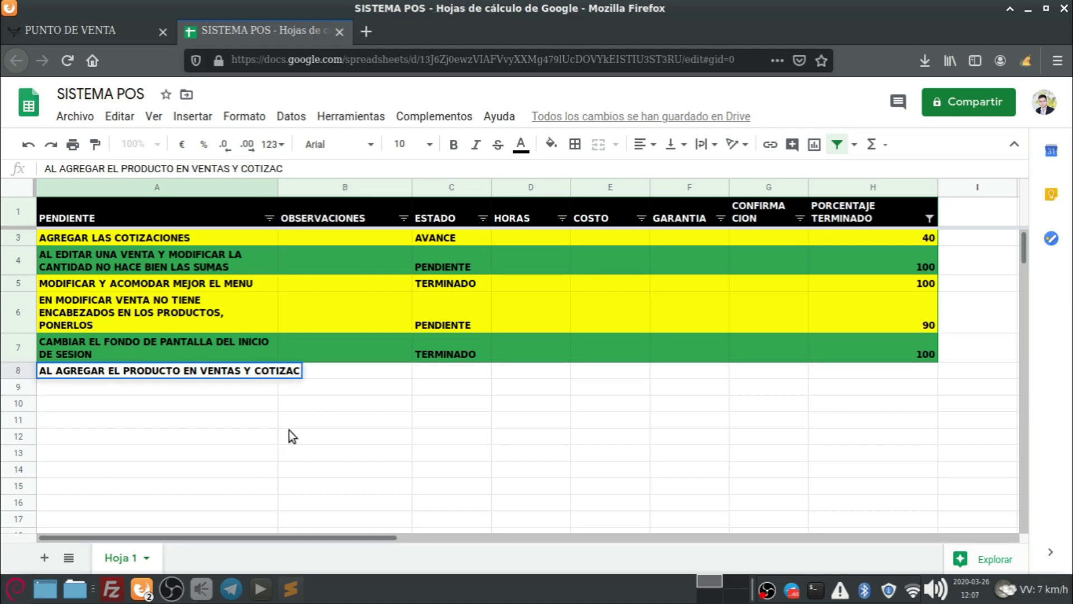
pyautogui.write('IONES SE ')
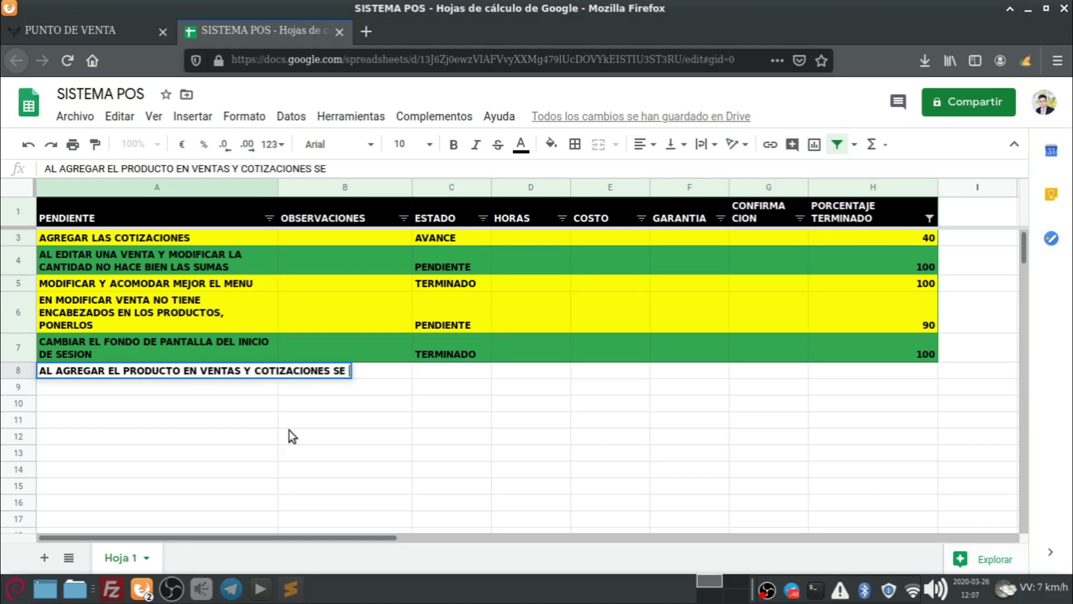
pyautogui.write('VEA')
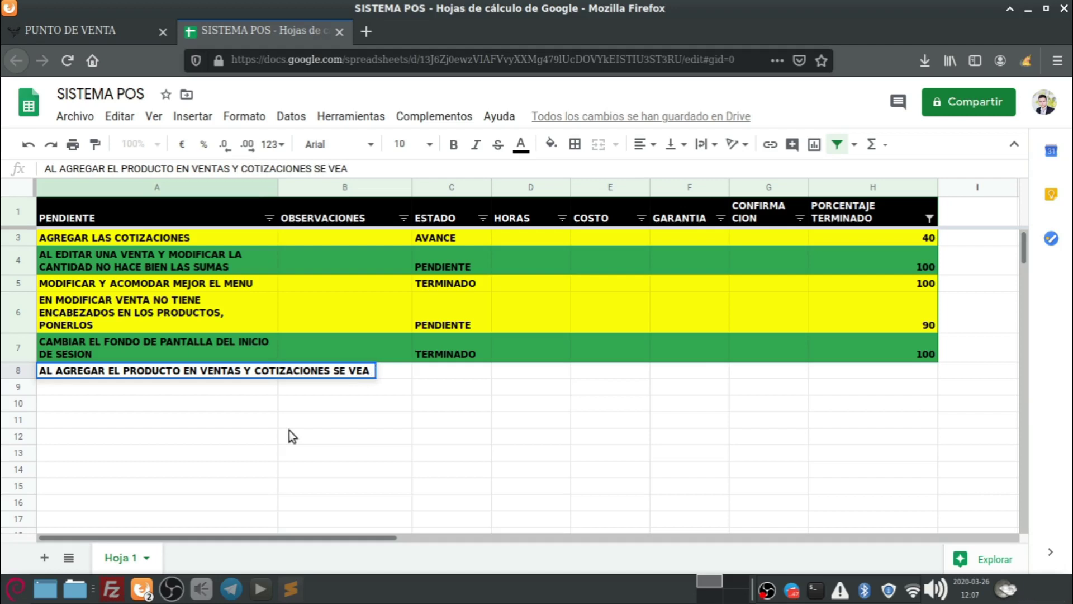
pyautogui.write(' COMO')
pyautogui.press('BackSpace')
pyautogui.press('BackSpace')
pyautogui.press('BackSpace')
pyautogui.press('BackSpace')
pyautogui.write('MEJ')
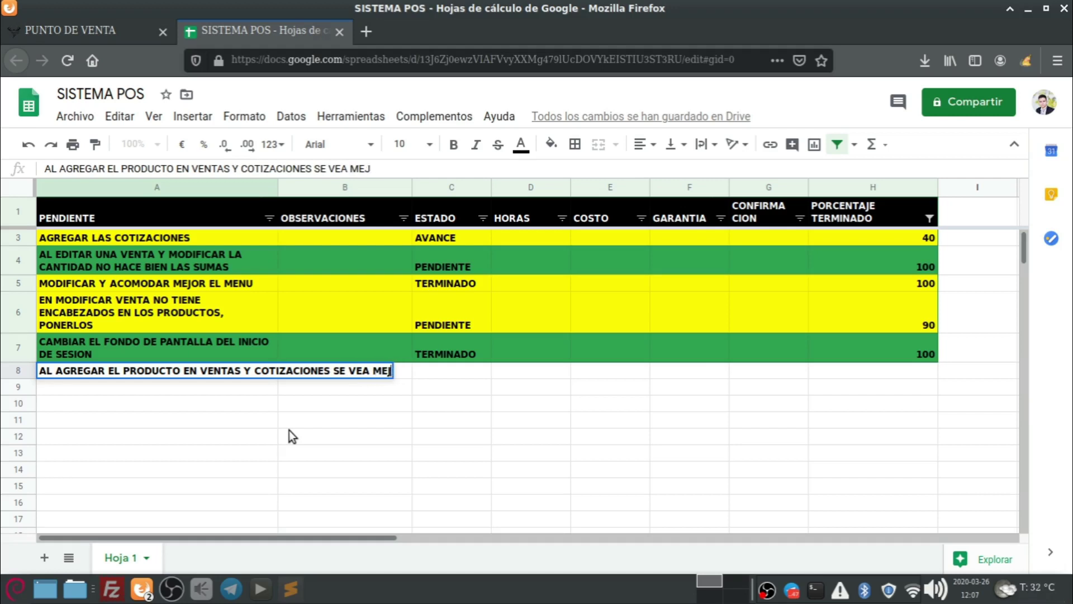
pyautogui.write('OR COMO C')
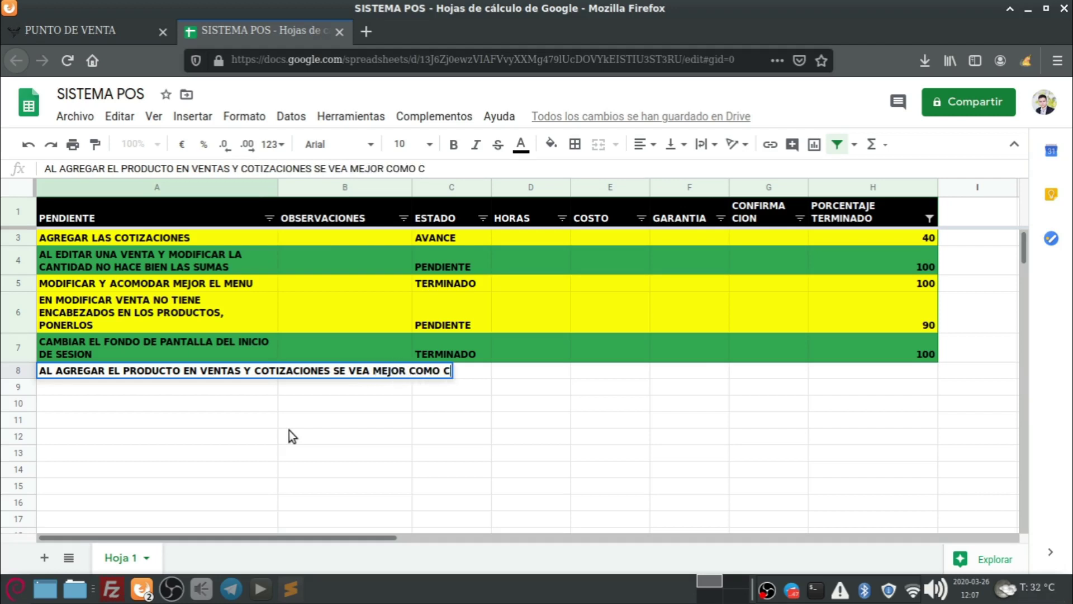
pyautogui.write('UANDO SE EDITA E')
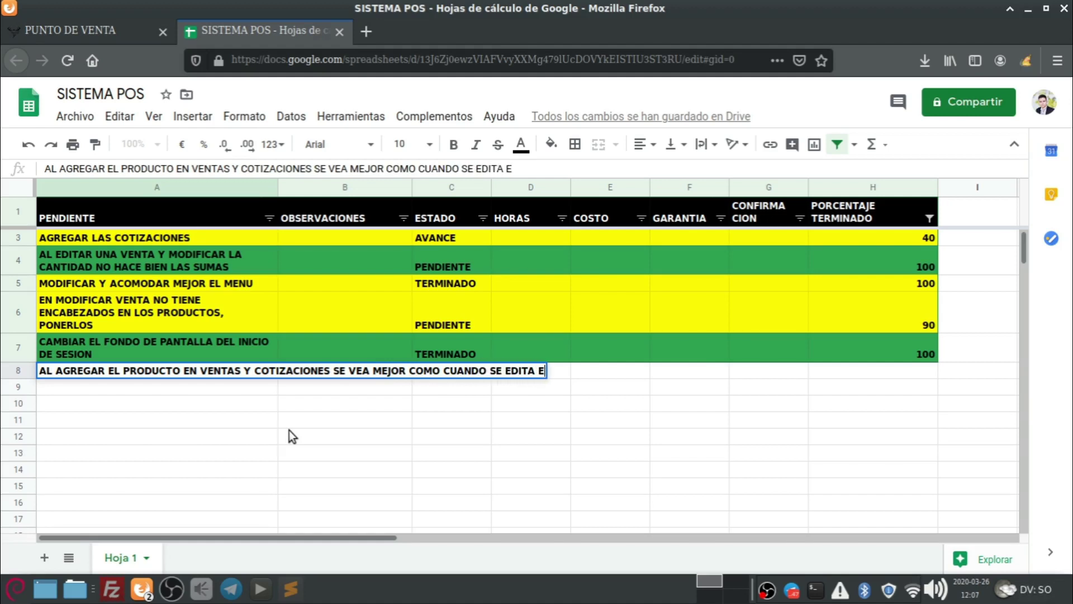
pyautogui.write('L PRODC')
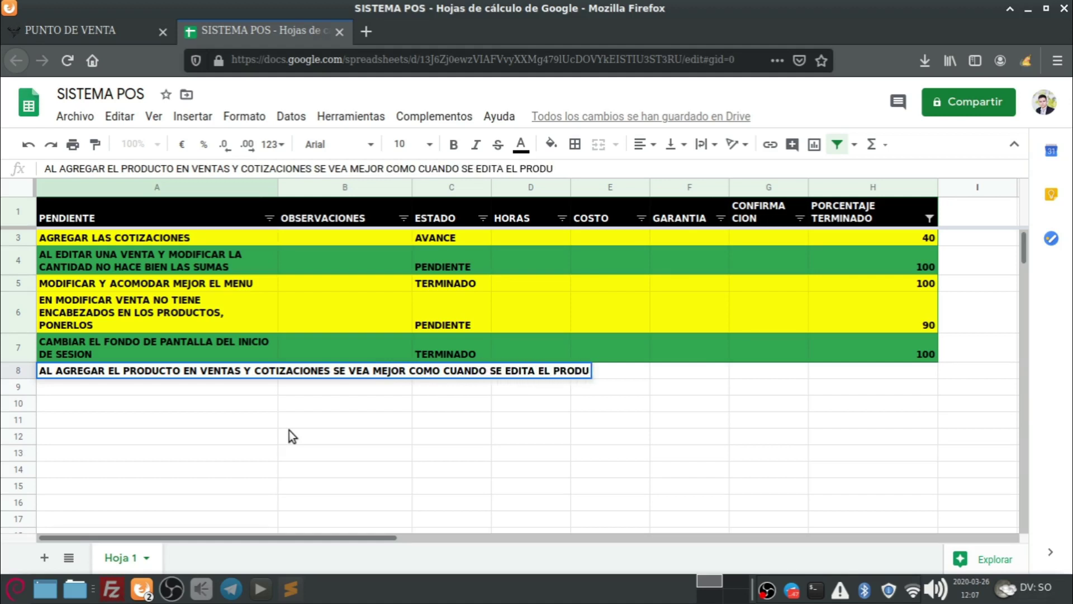
pyautogui.write('CTO')
pyautogui.press('Return')
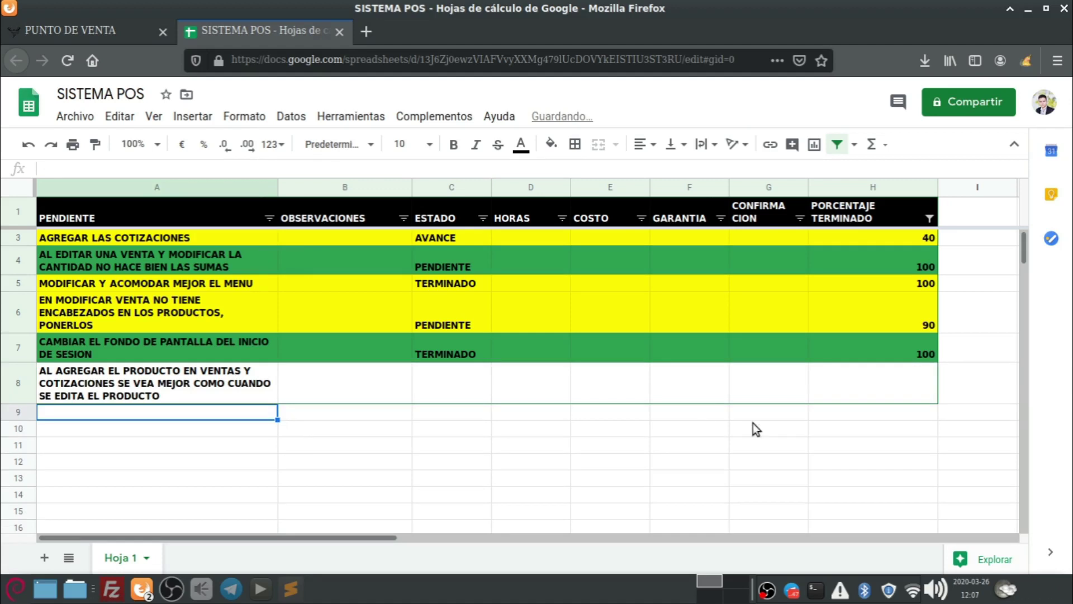
# Fill the new task row A8:H8 yellow.
pyautogui.click(877, 389)
pyautogui.moveTo(886, 381); pyautogui.dragTo(185, 391)
pyautogui.click(552, 144)
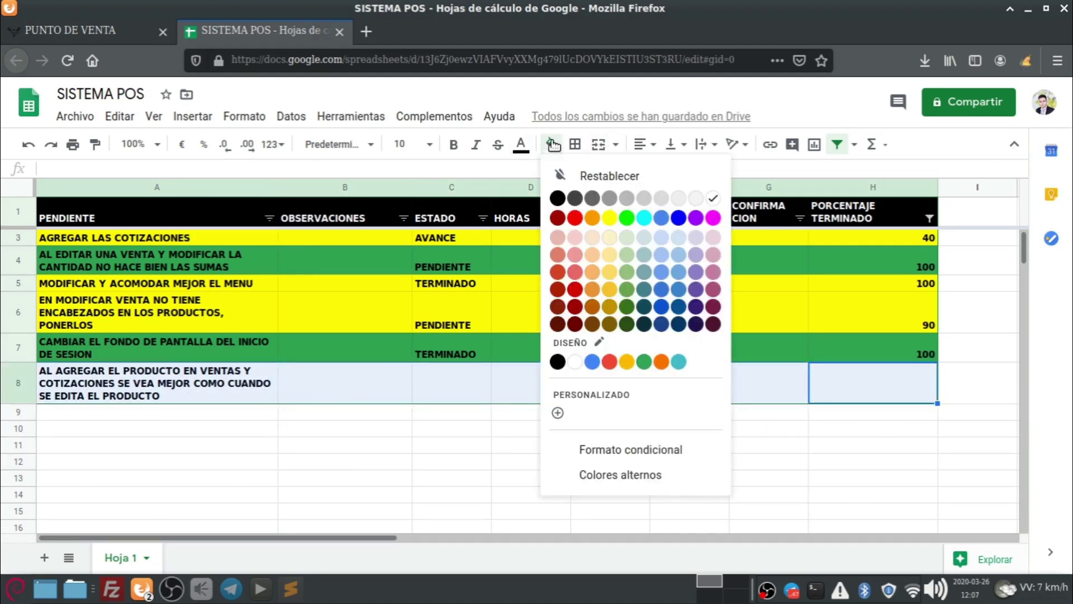
pyautogui.click(609, 217)
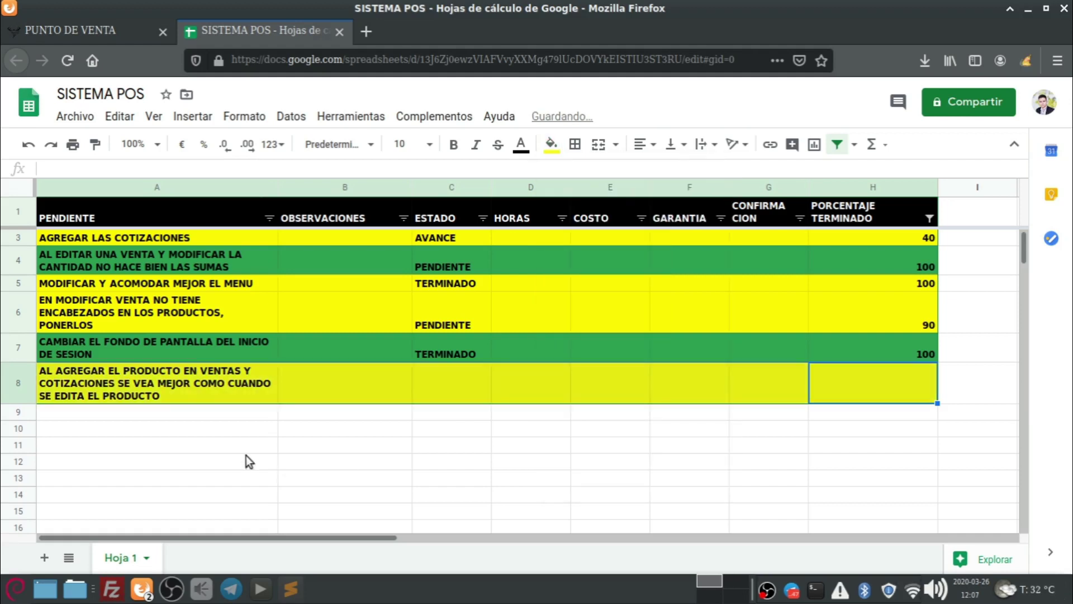
# Set row 6's completion to 100 and fill that row green.
pyautogui.click(110, 314)
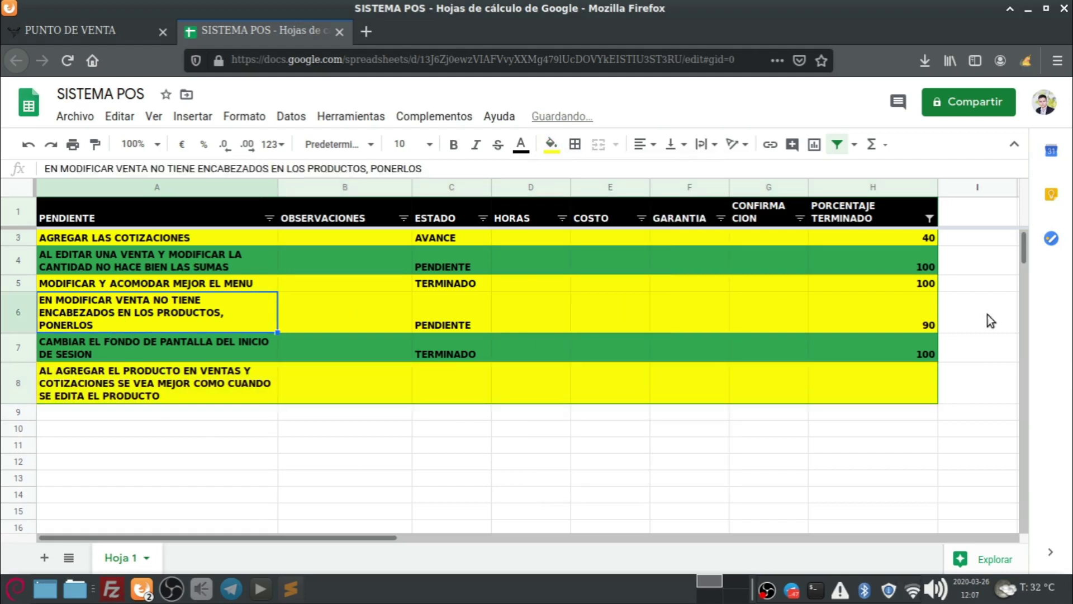
pyautogui.click(900, 321)
pyautogui.write('100')
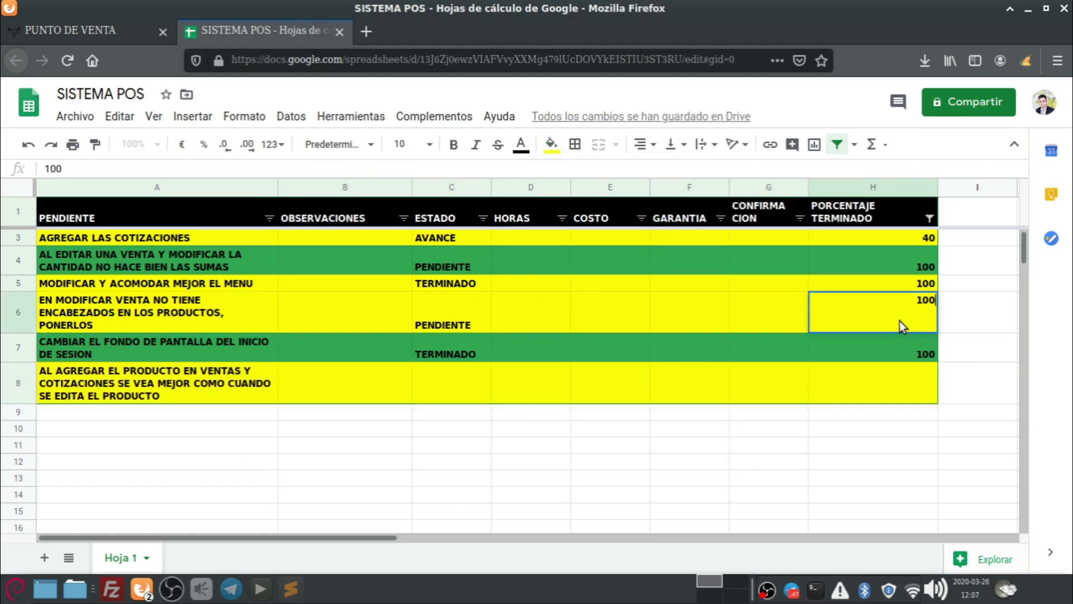
pyautogui.click(847, 461)
pyautogui.click(861, 314)
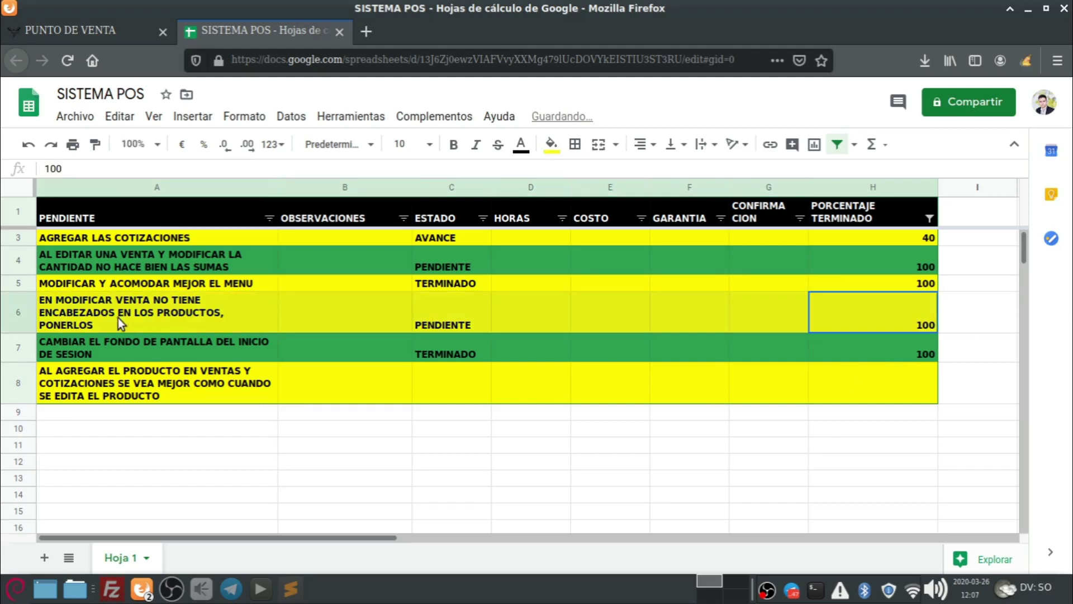
pyautogui.click(551, 144)
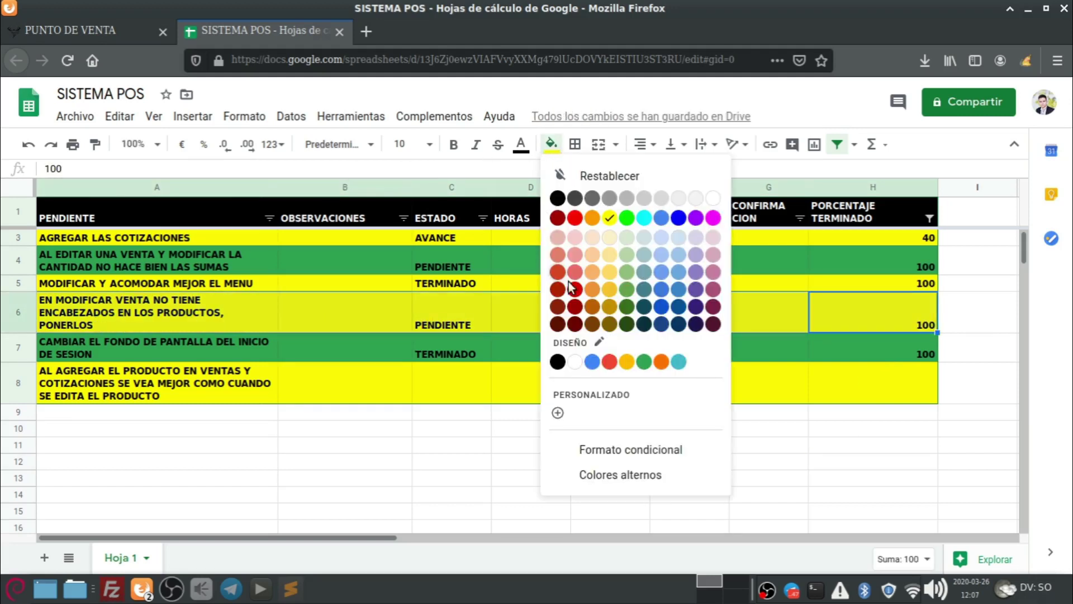
pyautogui.click(642, 359)
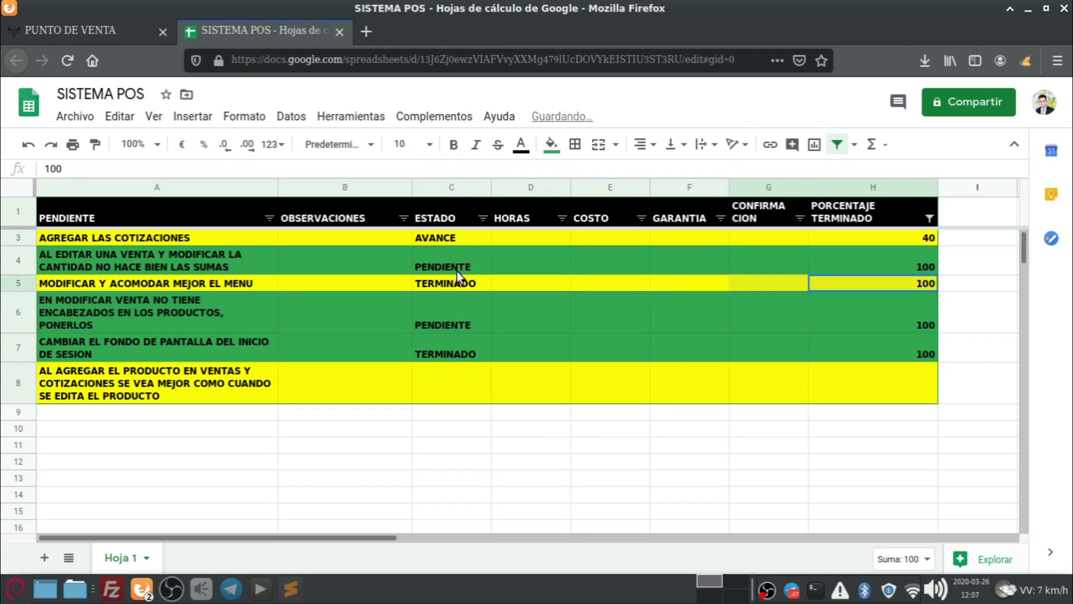
# Fill the row 5 task (A5:H5) with the theme green.
pyautogui.click(92, 291)
pyautogui.moveTo(107, 284); pyautogui.dragTo(173, 278)
pyautogui.click(977, 383)
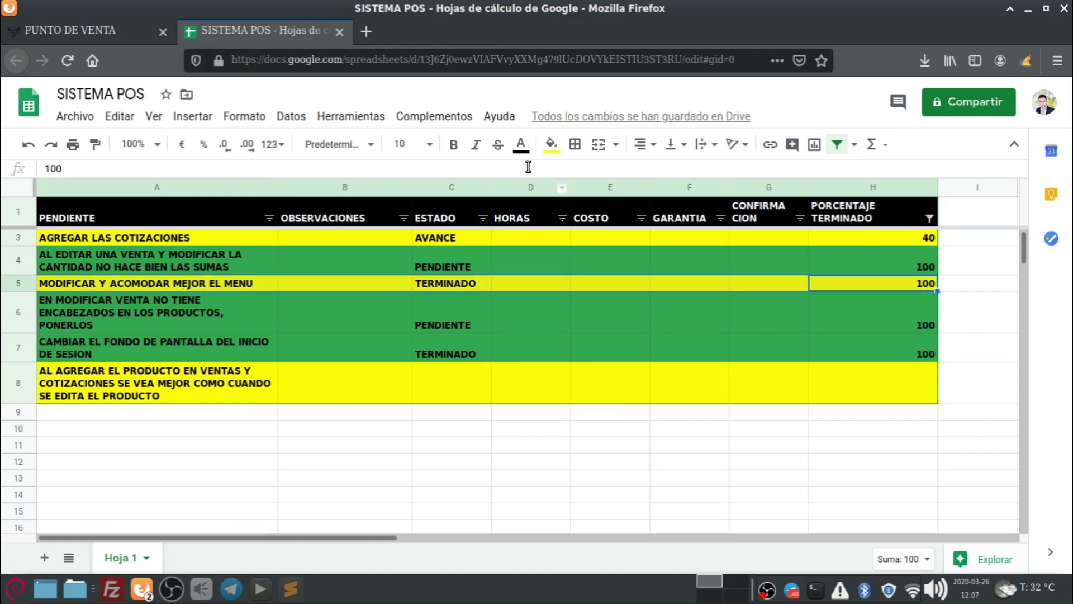
pyautogui.click(552, 144)
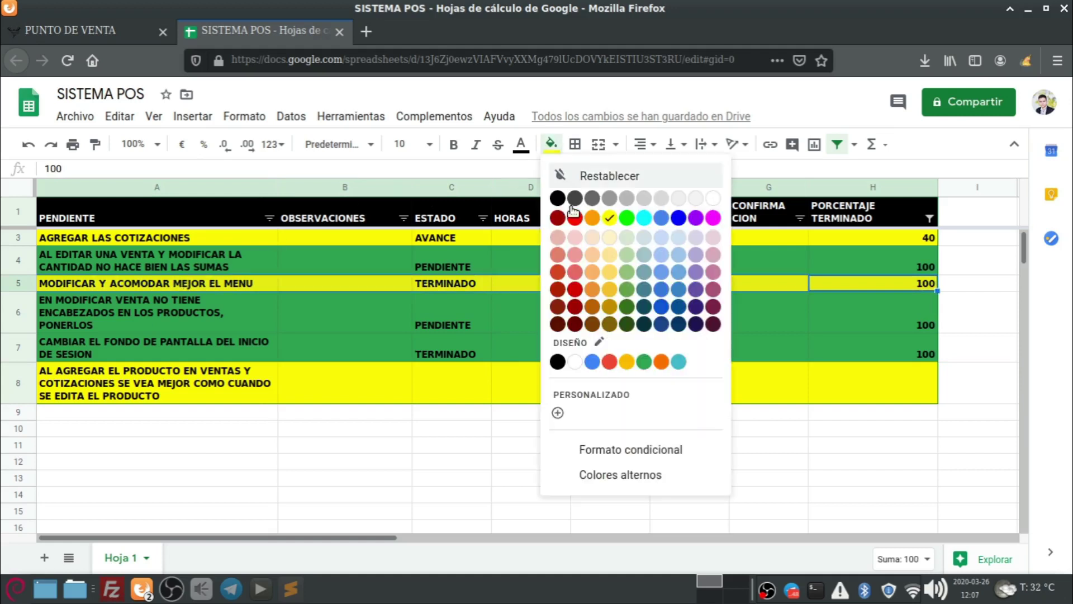
pyautogui.click(644, 362)
pyautogui.click(276, 434)
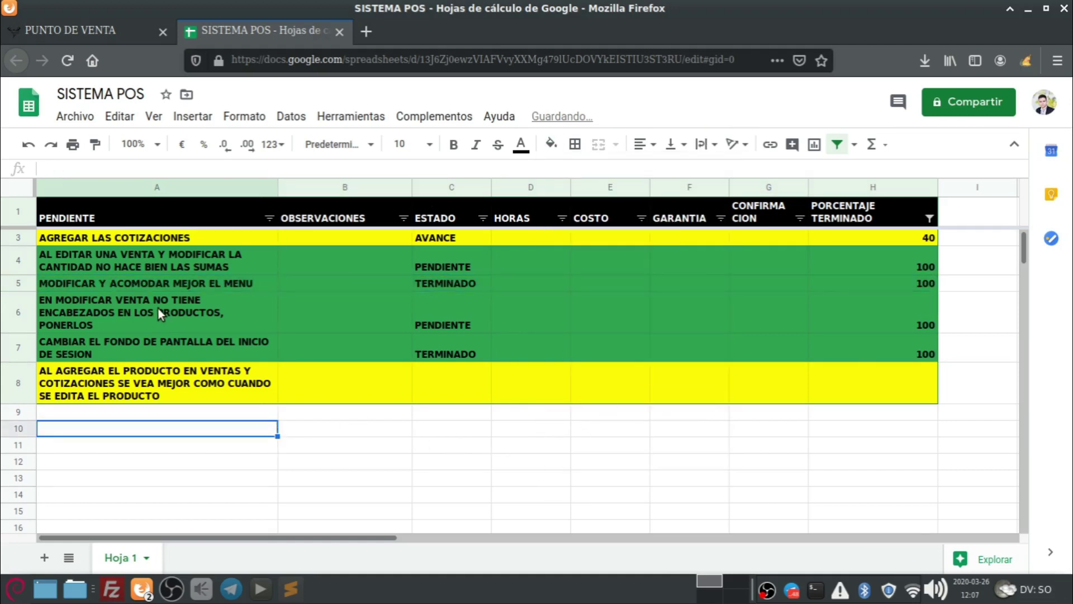
# Fill row A4:H4 green, then return to the Punto de Venta Crear venta page.
pyautogui.click(256, 252)
pyautogui.moveTo(883, 266); pyautogui.dragTo(268, 266)
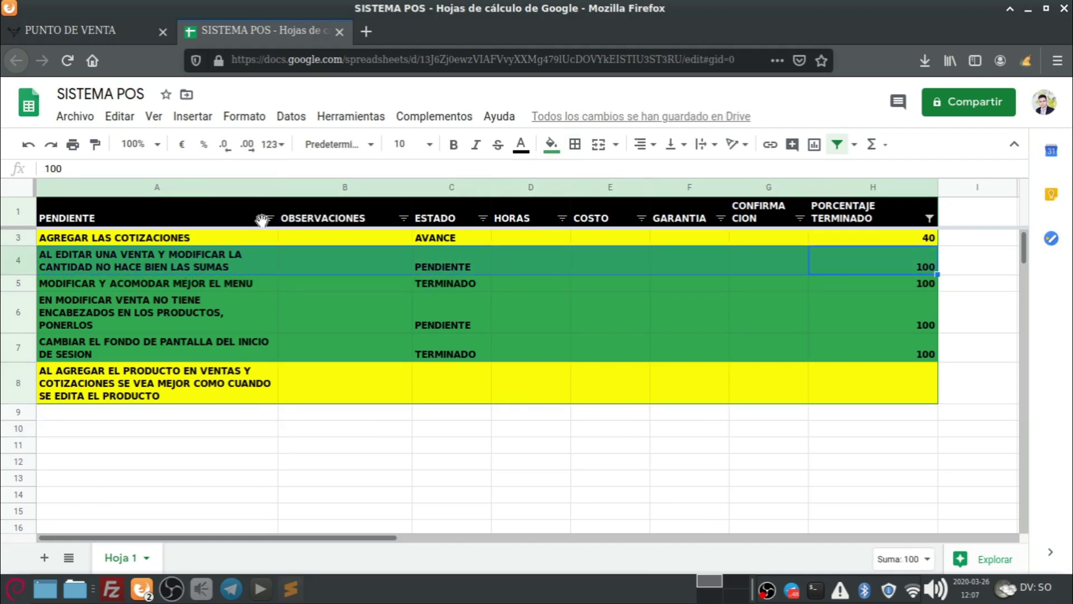
pyautogui.click(551, 144)
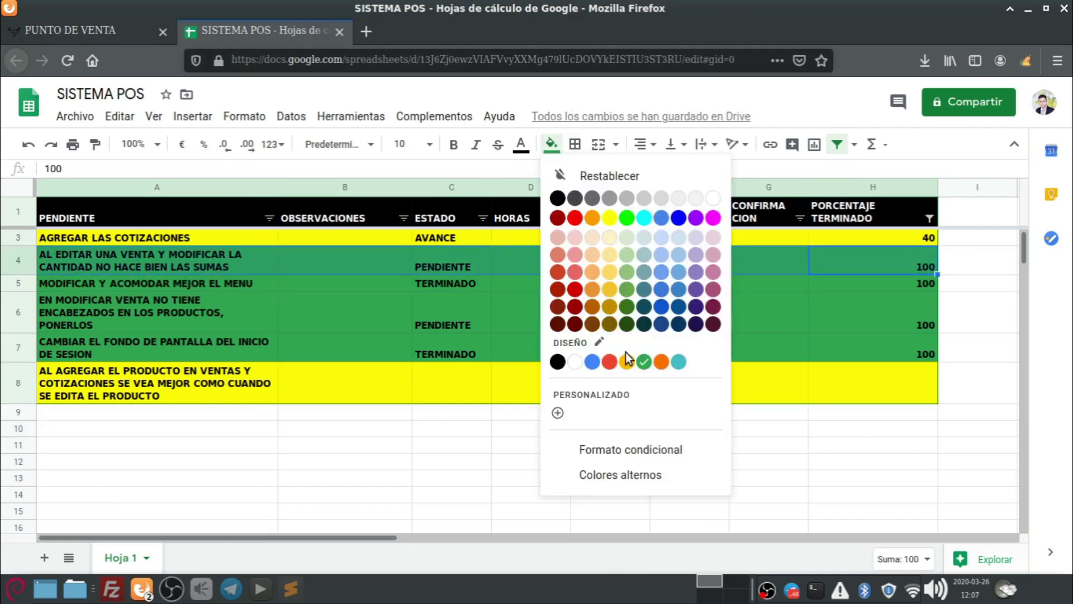
pyautogui.click(609, 218)
pyautogui.click(71, 257)
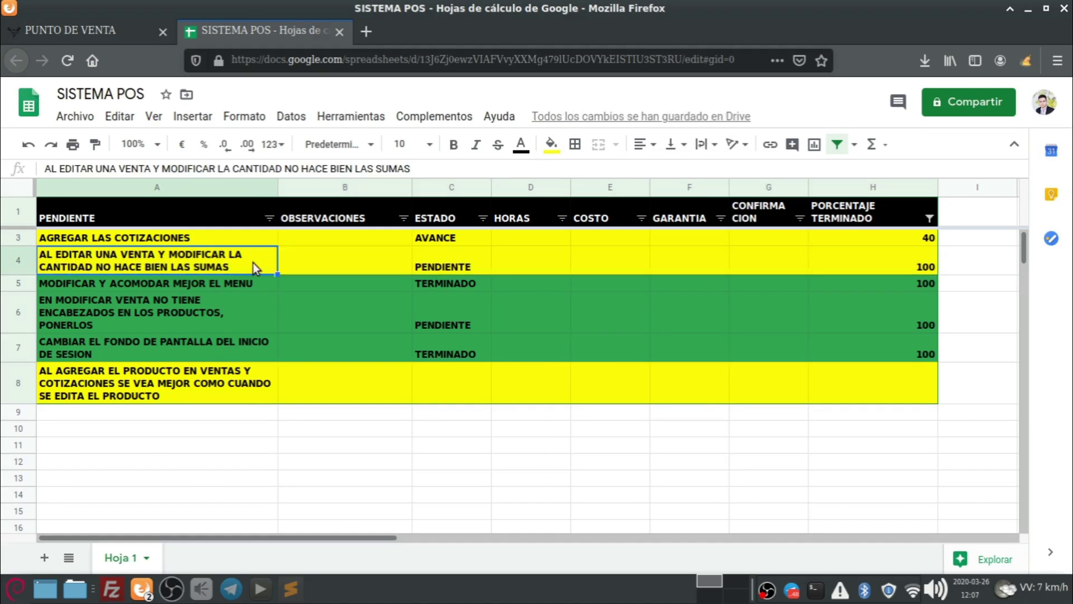
pyautogui.click(930, 263)
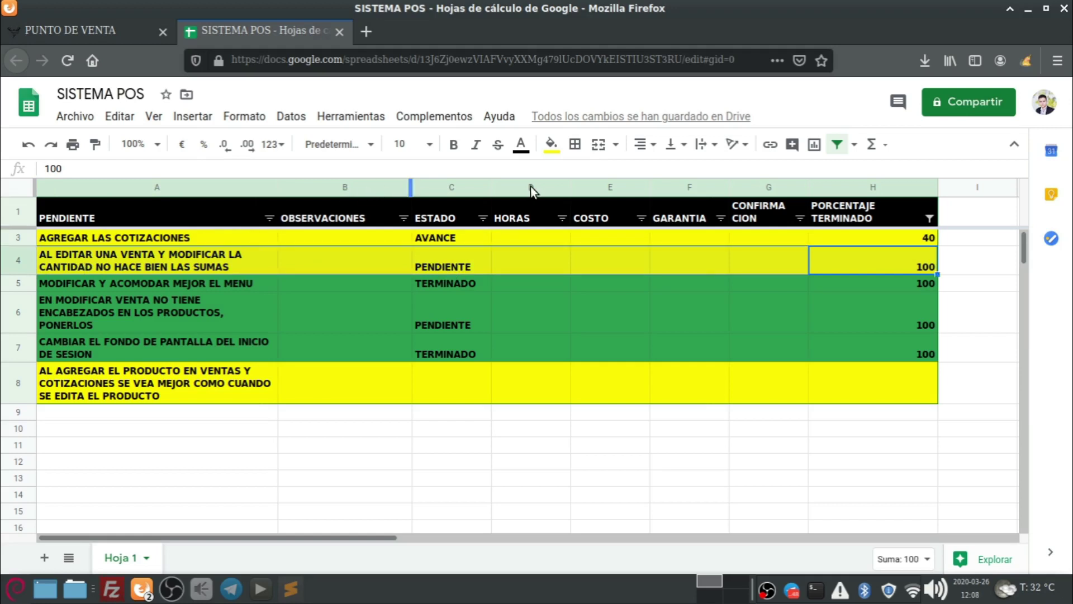
pyautogui.click(551, 144)
pyautogui.click(645, 362)
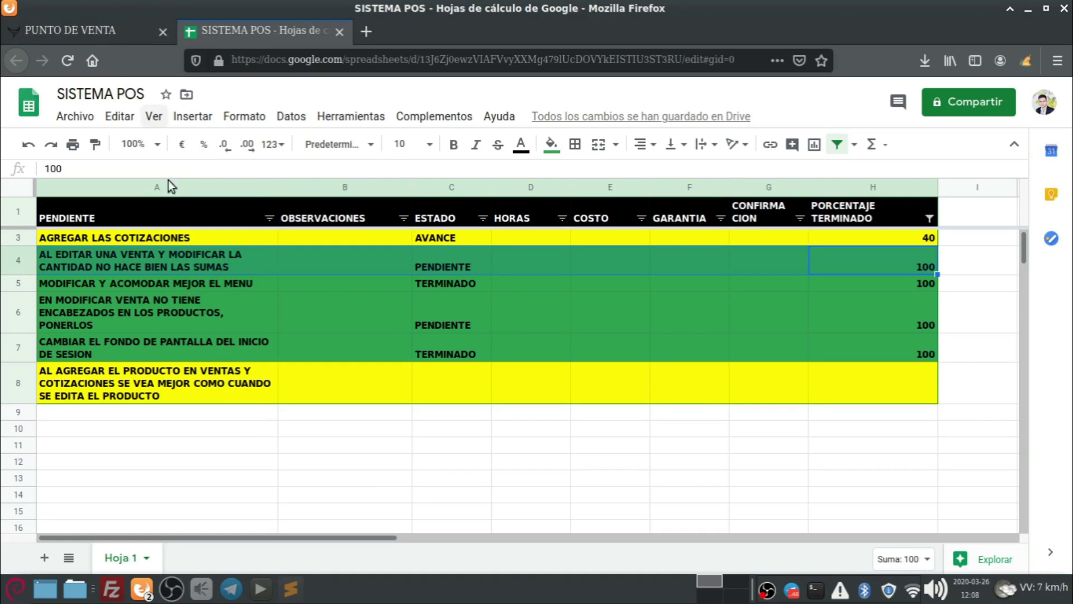
pyautogui.click(87, 29)
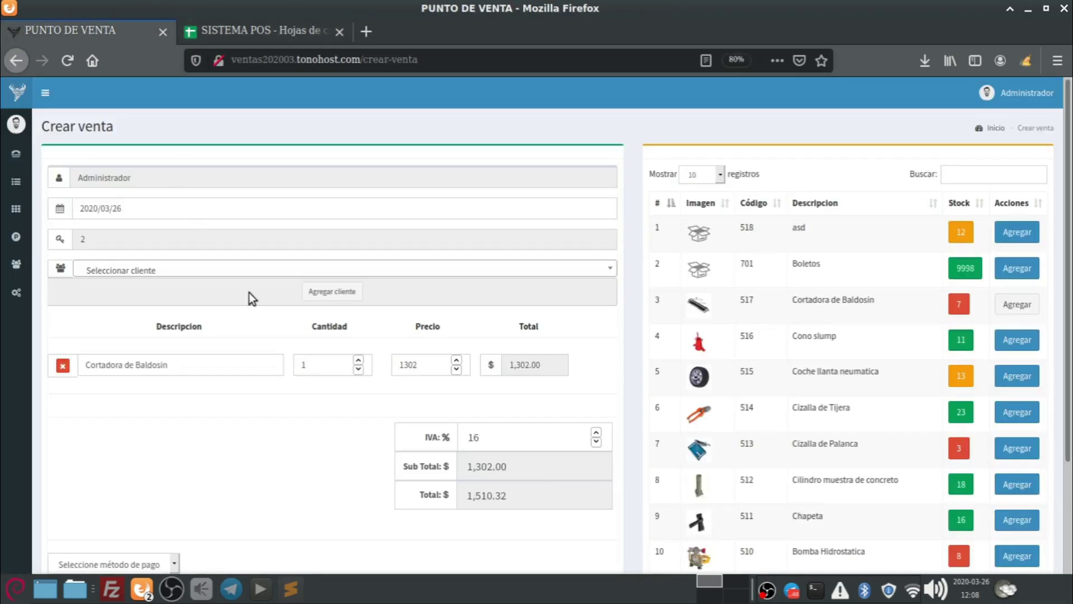